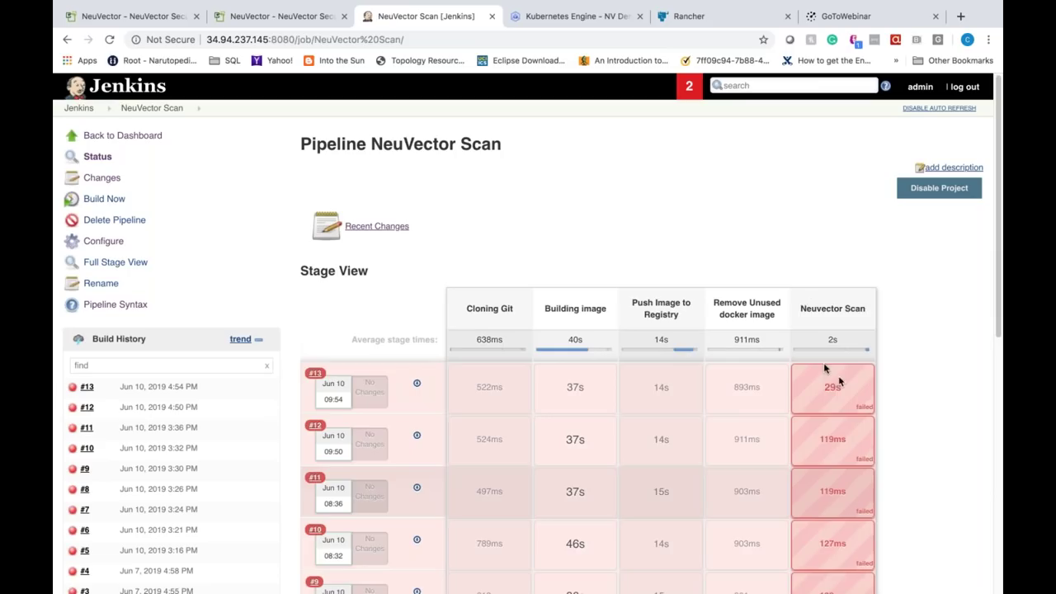
Step: View the NeuVector Report 1 CVEs for Jenkins build #13, then return to the NeuVector console
mouse_move(846, 397)
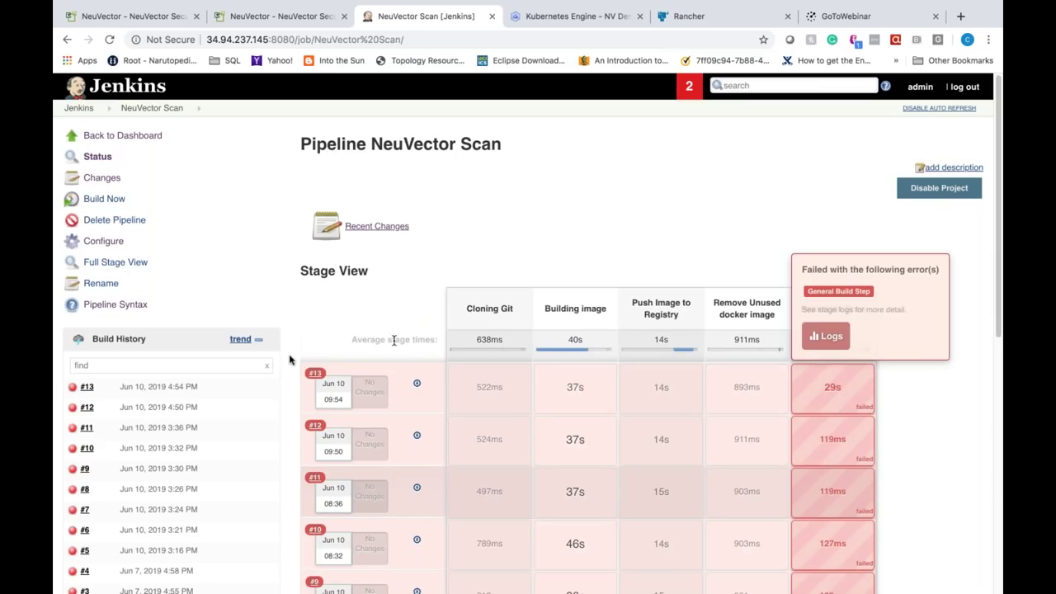
left_click(89, 388)
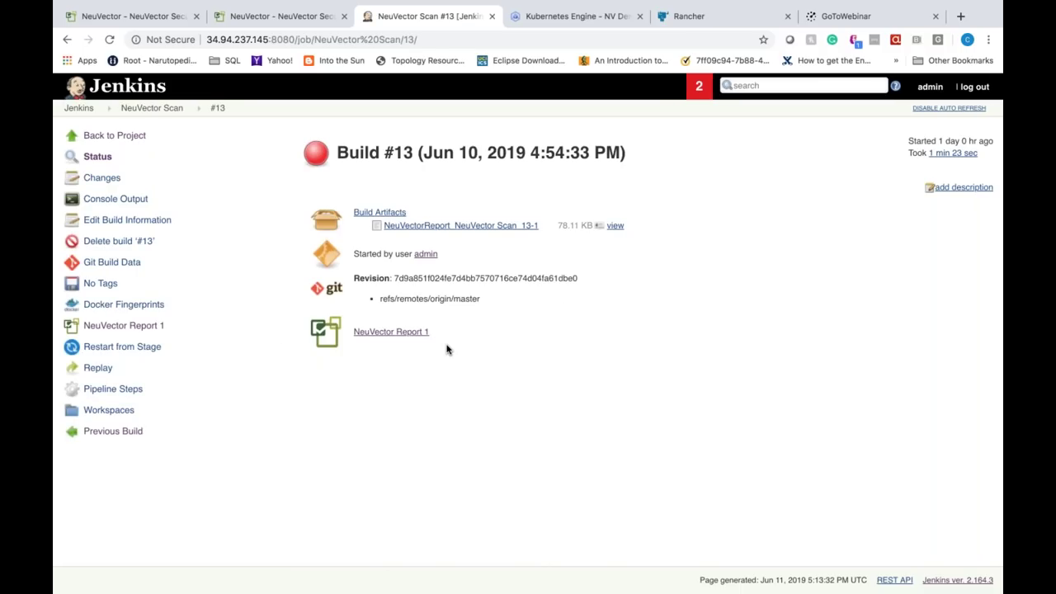
left_click(386, 334)
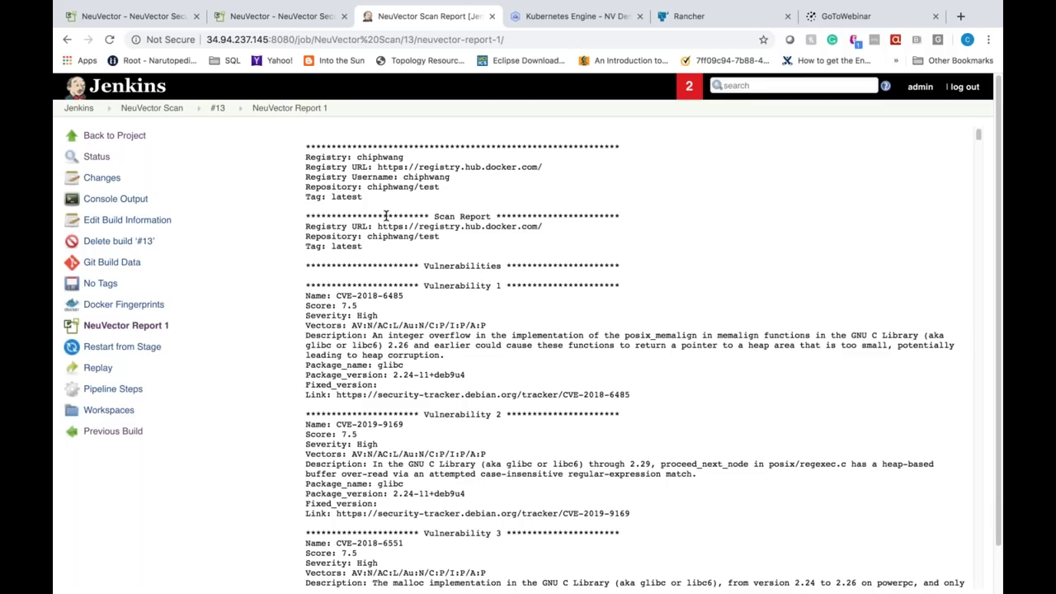
left_click(145, 14)
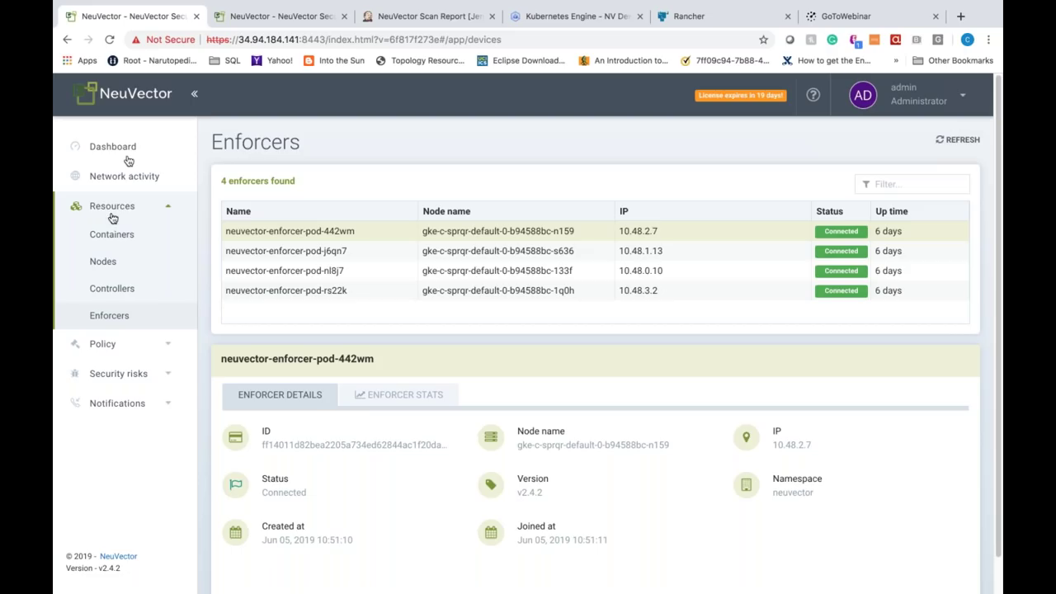
Step: Open Security risks > Registry scan, reloading the console until the Docker Hub registry appears
left_click(114, 349)
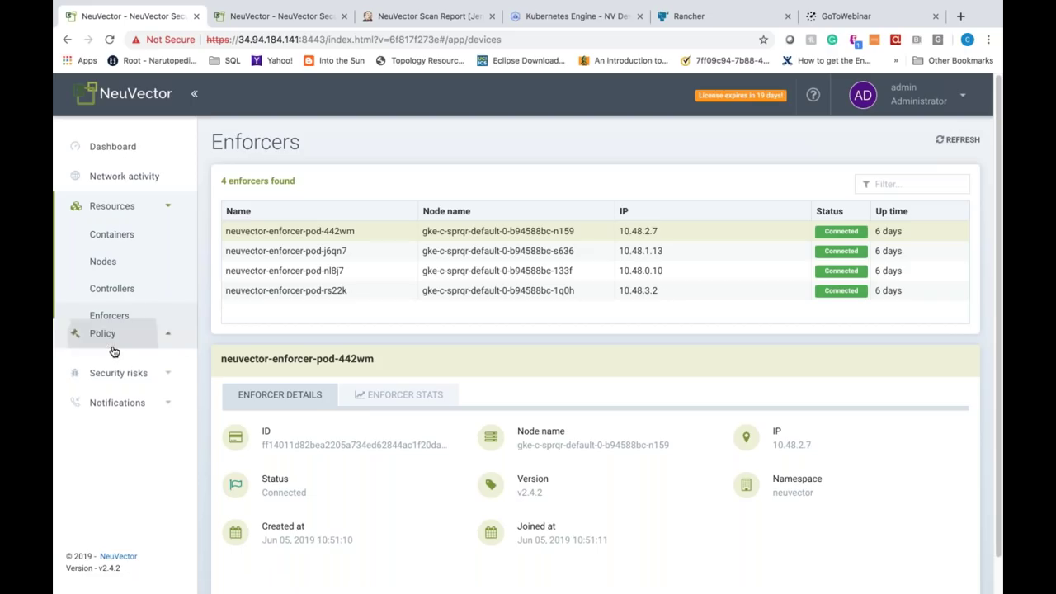
left_click(122, 374)
left_click(124, 296)
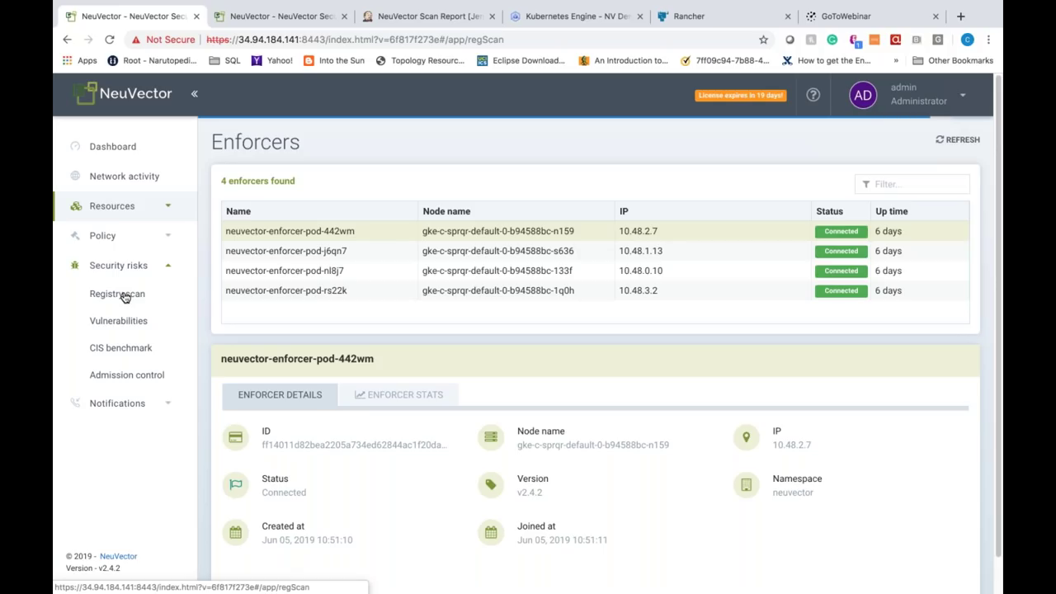
left_click(123, 297)
left_click(124, 297)
left_click(124, 299)
left_click(134, 297)
left_click(111, 42)
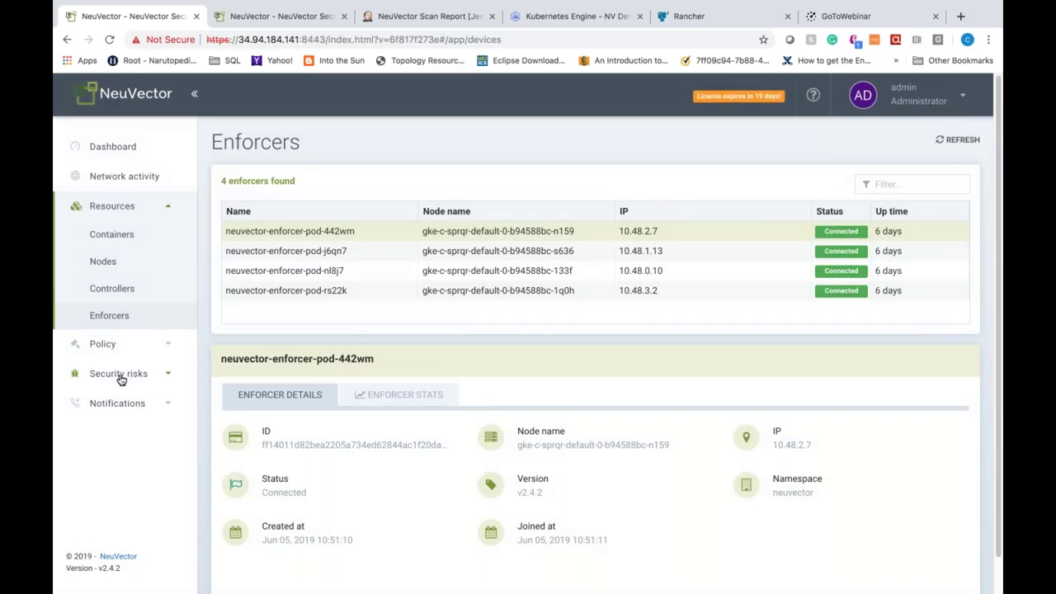
left_click(119, 376)
left_click(122, 299)
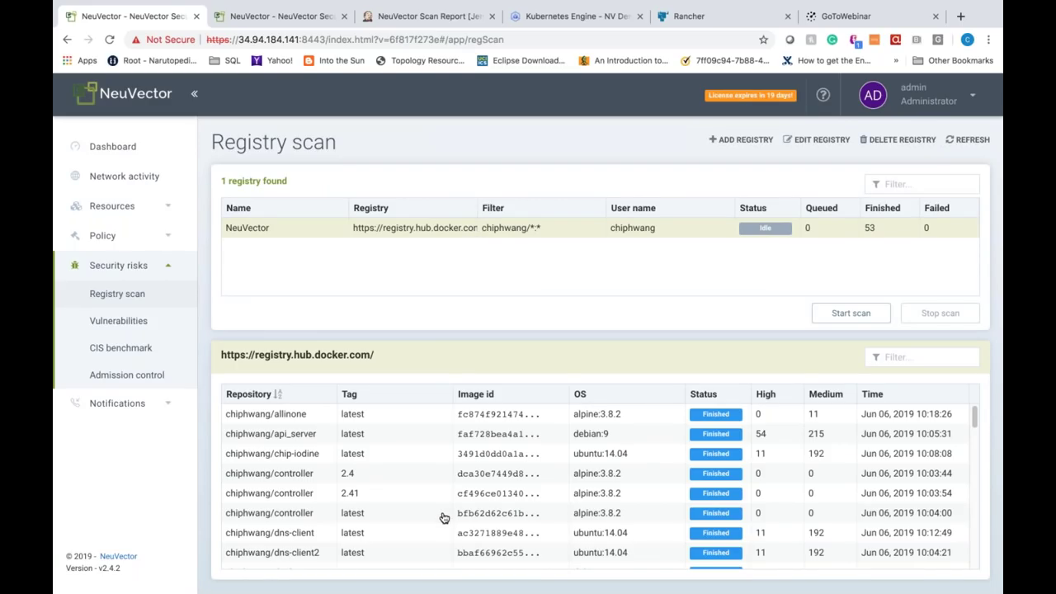
Step: Look up CVE-2019-3462 from chiphwang/api_server on Debian's tracker, then open Vulnerabilities
left_click(271, 433)
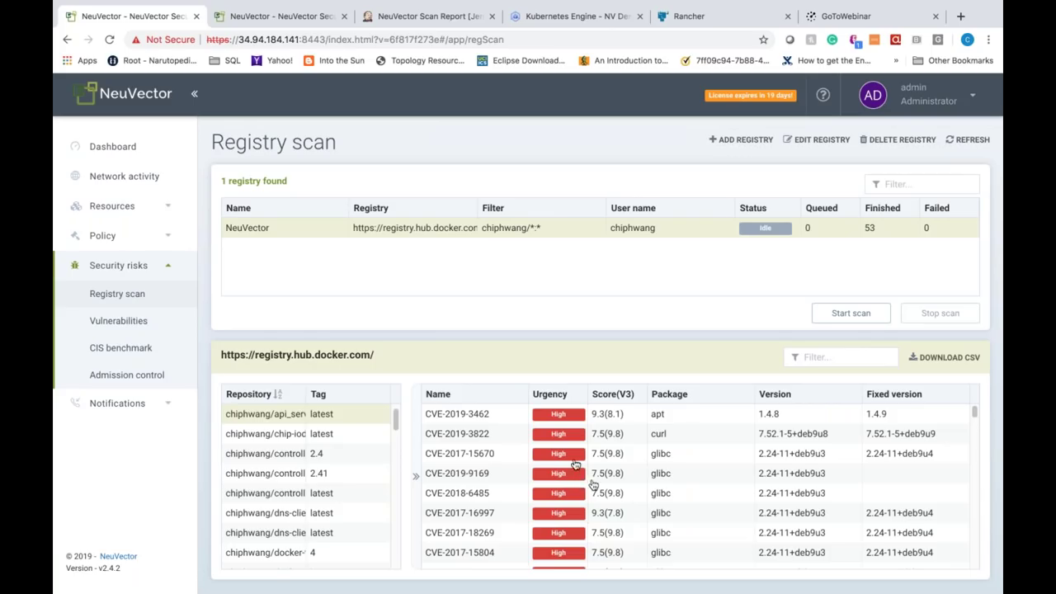
left_click(478, 417)
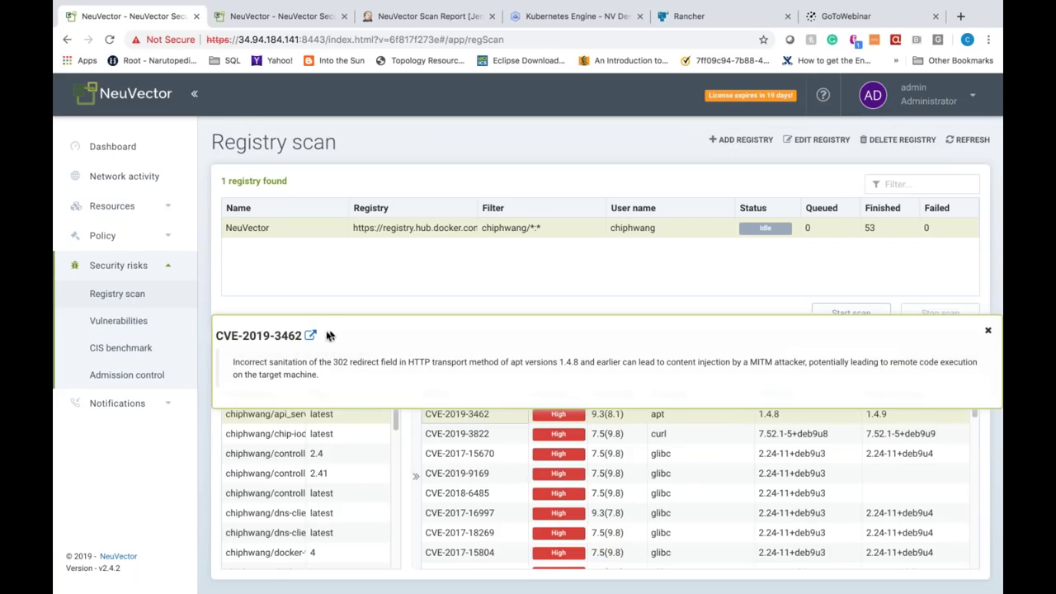
left_click(311, 334)
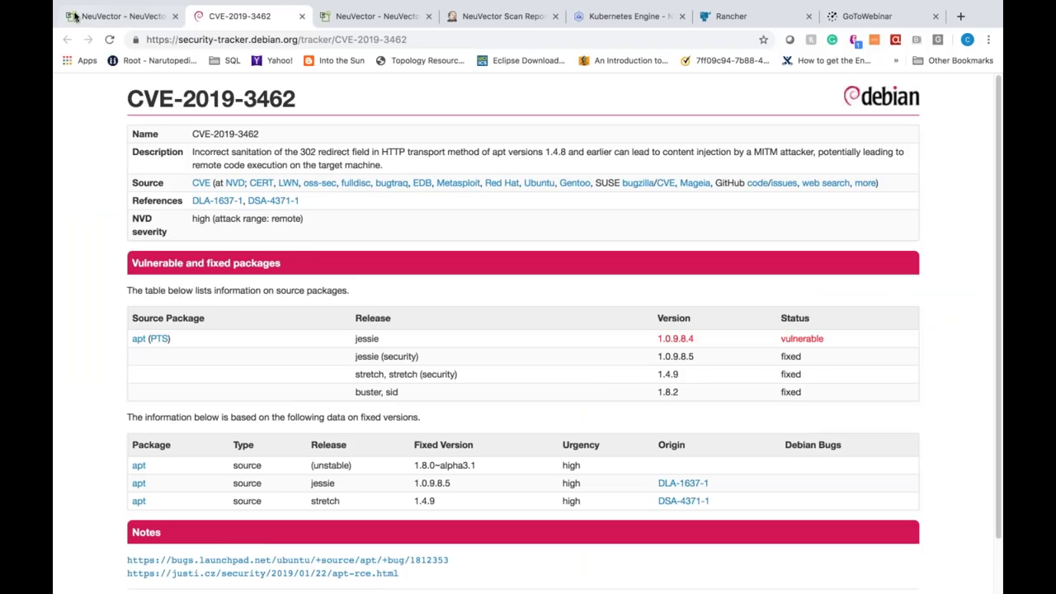
left_click(101, 16)
left_click(118, 321)
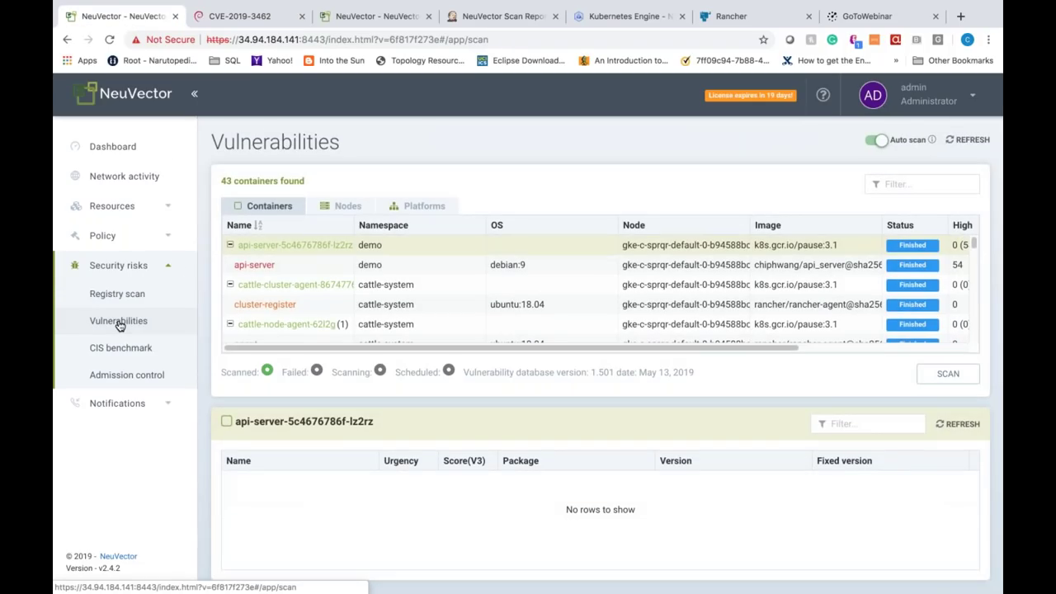
Step: Review the api-server container's CVEs, the per-node and per-platform lists, then open CIS benchmark
left_click(270, 267)
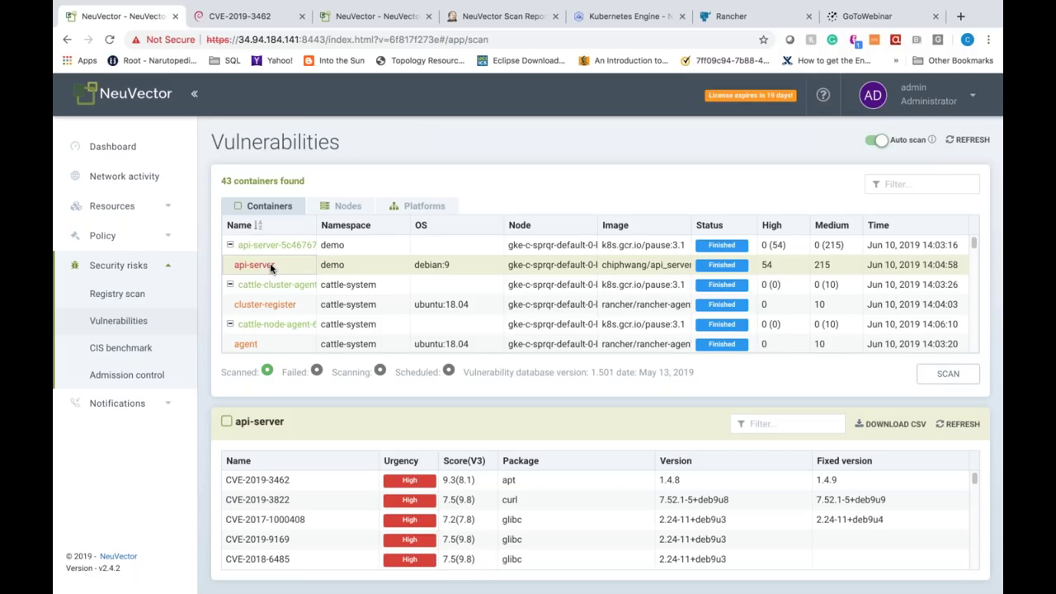
left_click(356, 210)
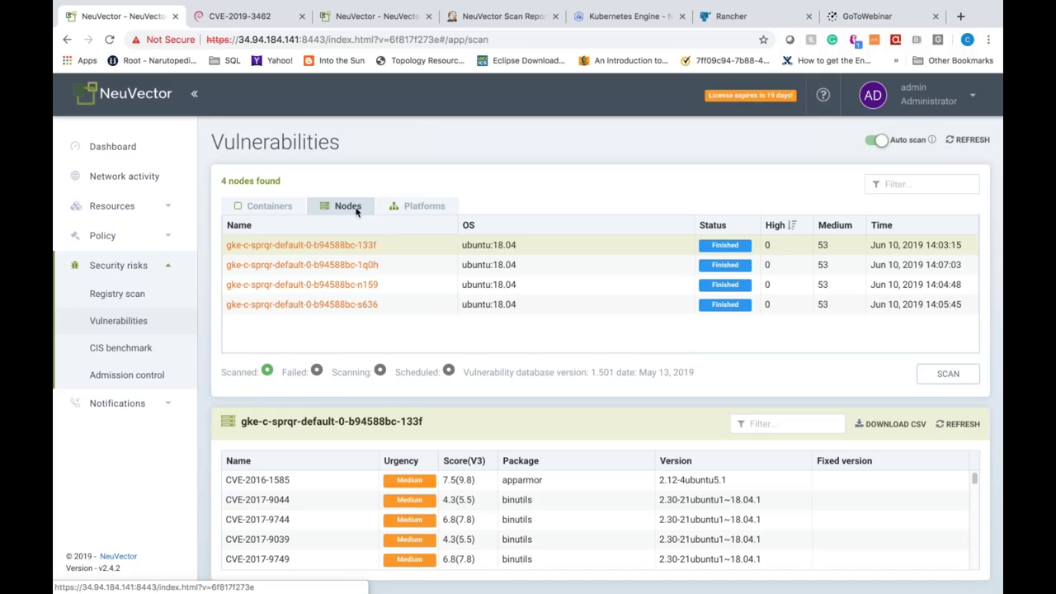
left_click(422, 206)
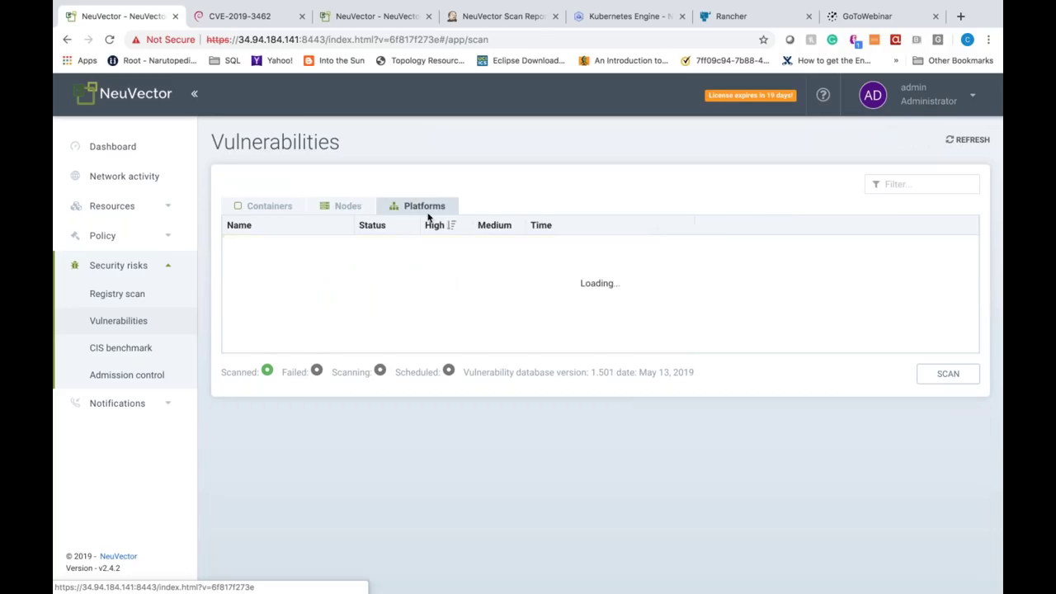
left_click(120, 348)
left_click(147, 375)
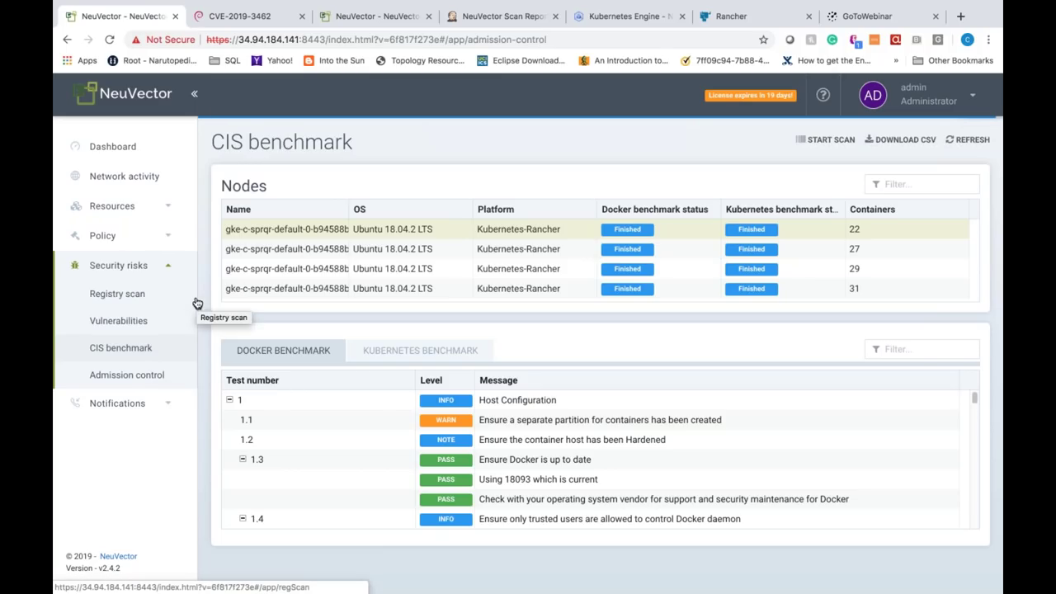
Step: Reload the console so the page finishes loading
left_click(108, 41)
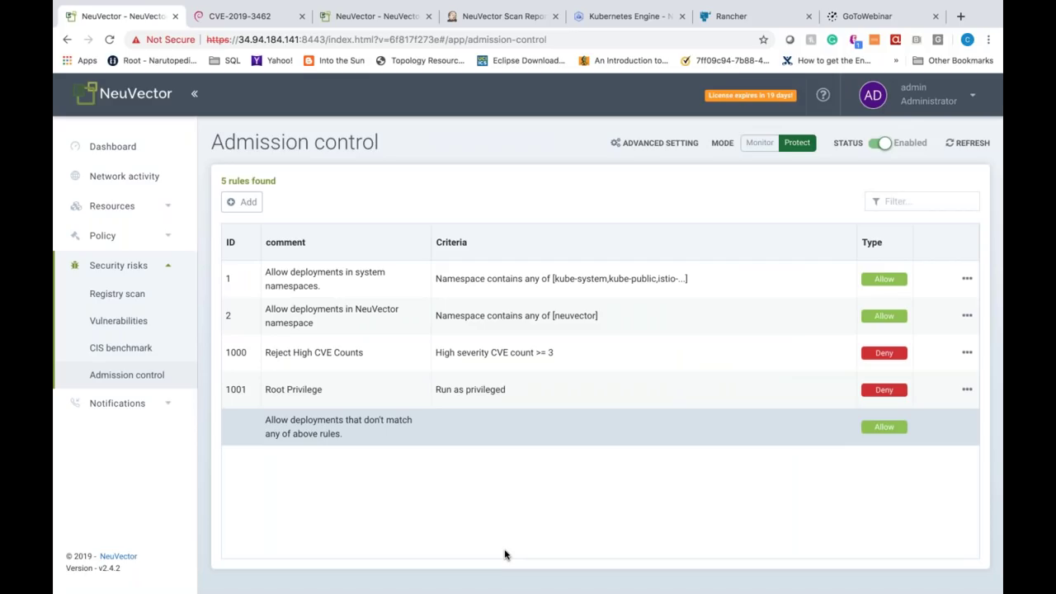
Step: Reopen the Registry scan results, reloading the stalled page, then switch to Kubernetes Engine
mouse_move(487, 386)
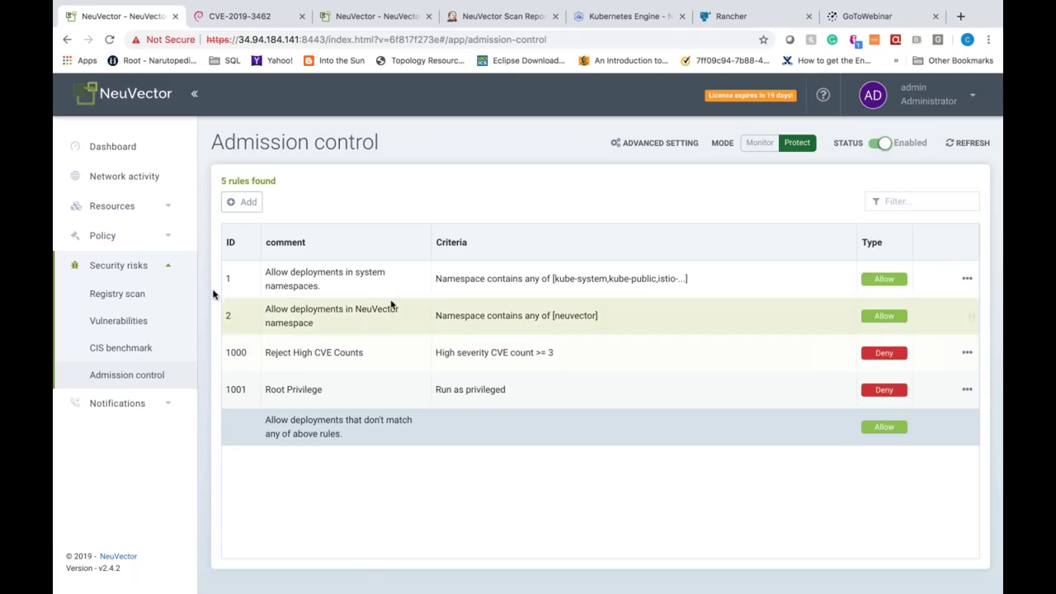
left_click(140, 296)
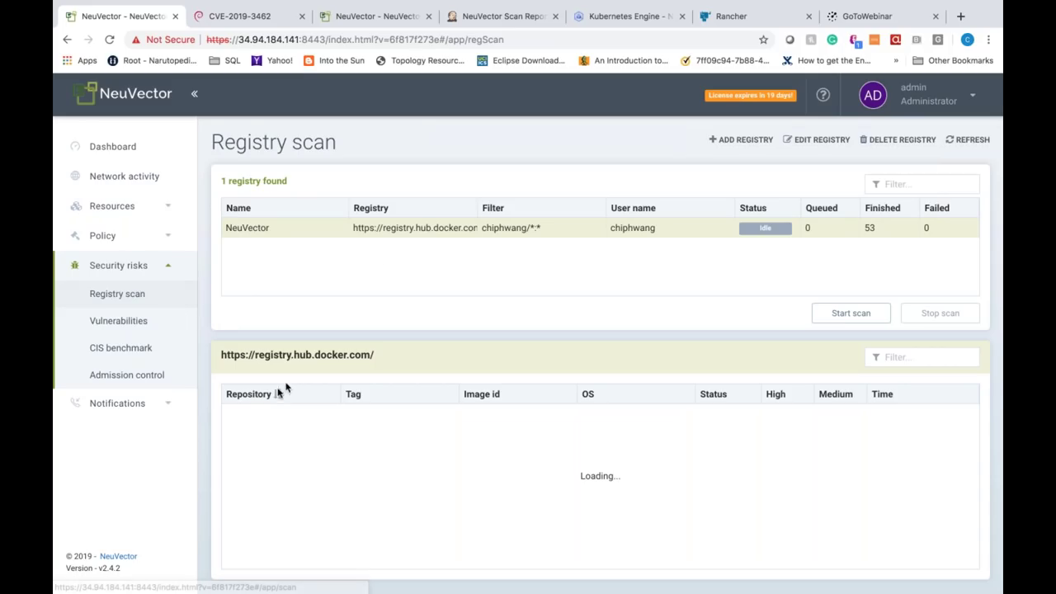
left_click(109, 40)
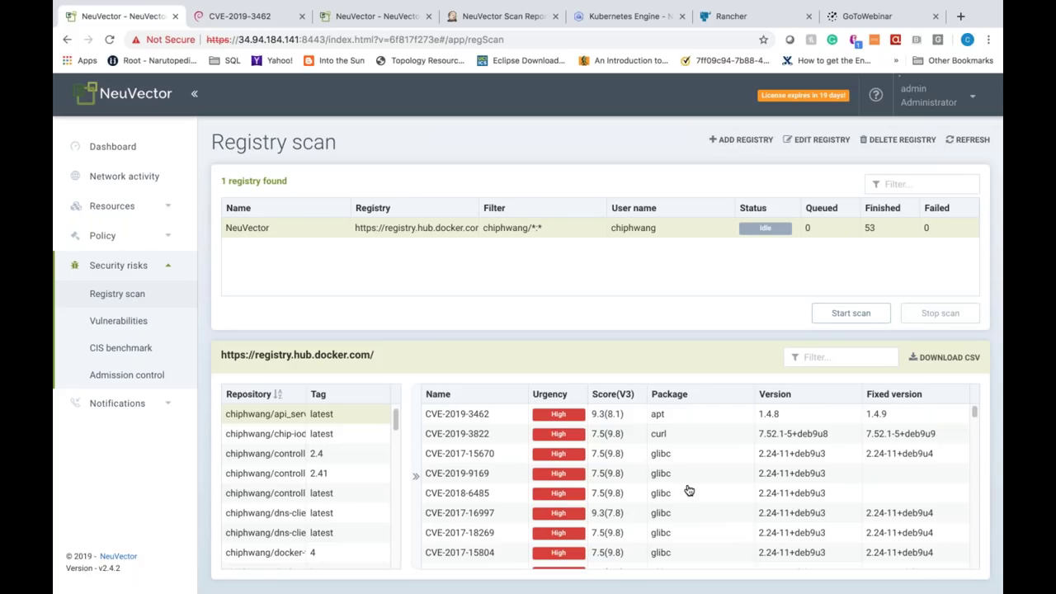
left_click(632, 15)
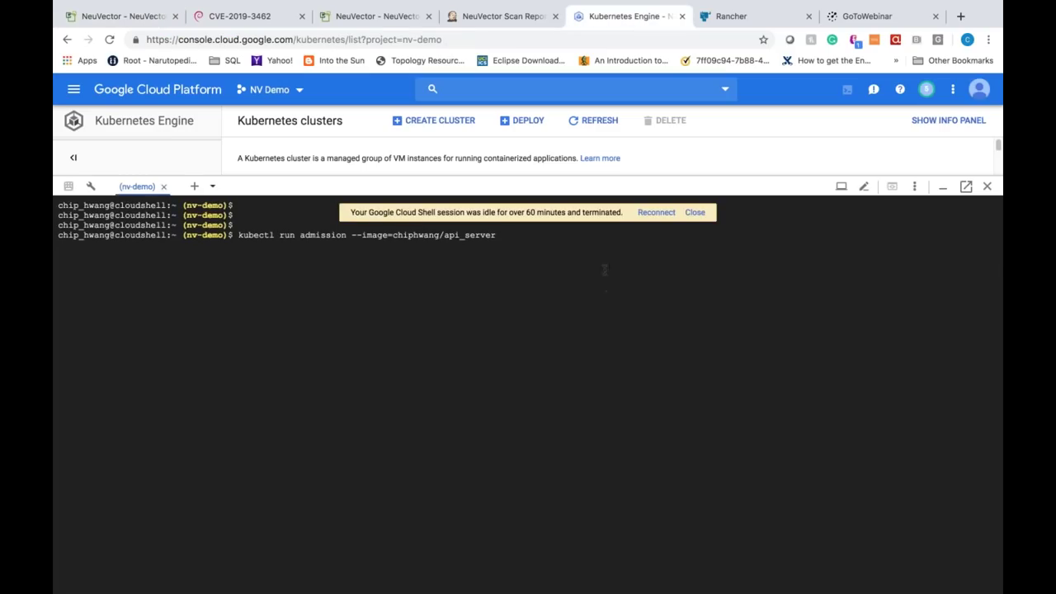
Step: Reconnect Cloud Shell, run kubectl run admission --image=chiphwang/api_server and select the webhook denial
left_click(667, 214)
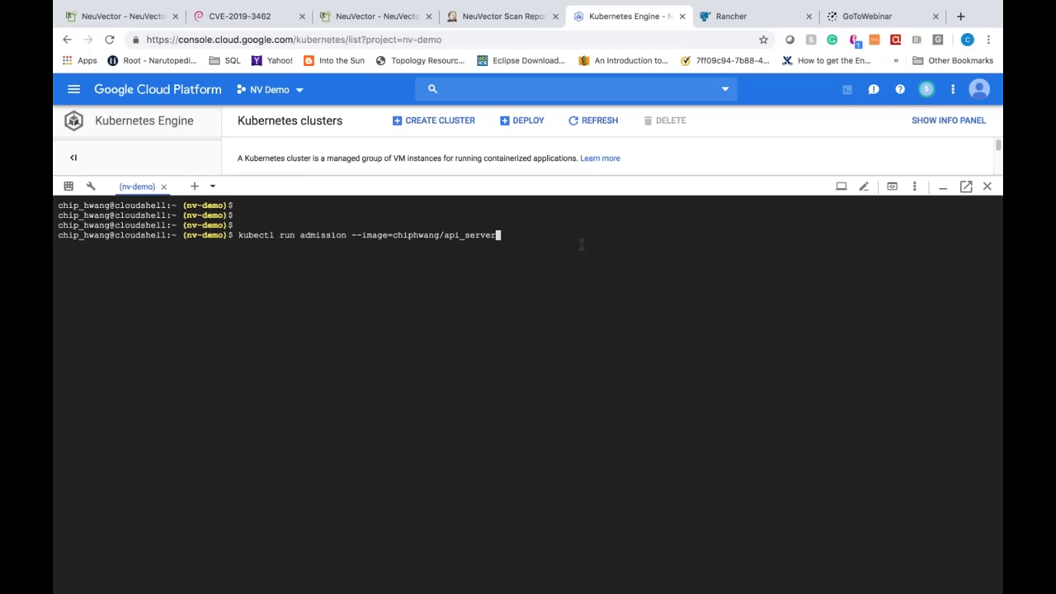
key("Return")
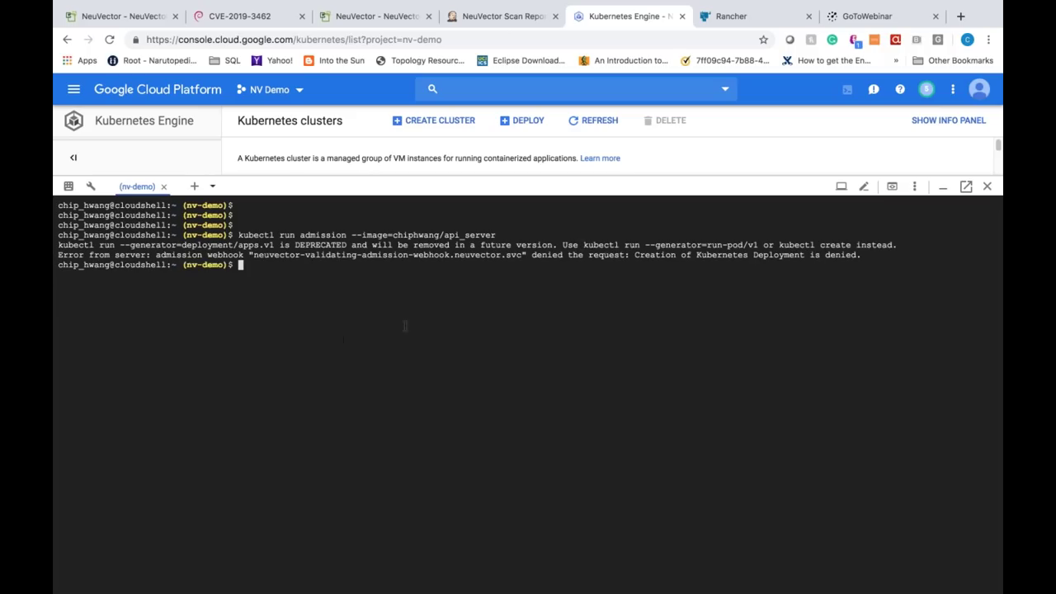
left_click_drag(264, 255, 371, 265)
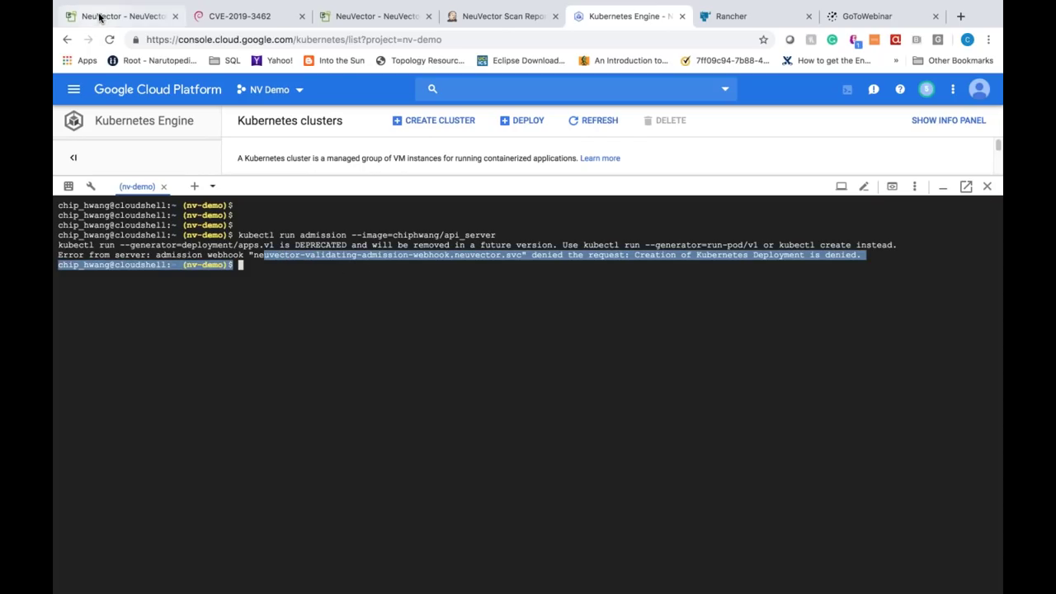
Step: Inspect the Critical Admission.Control.Denied risk report for api_server, then open Network activity
left_click(94, 17)
left_click(120, 404)
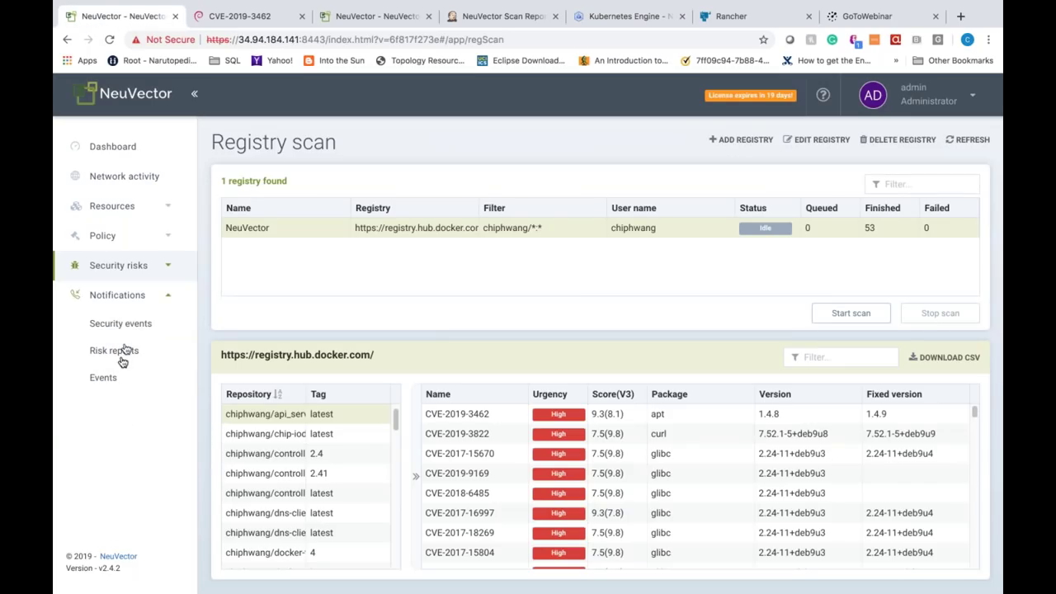
left_click(122, 351)
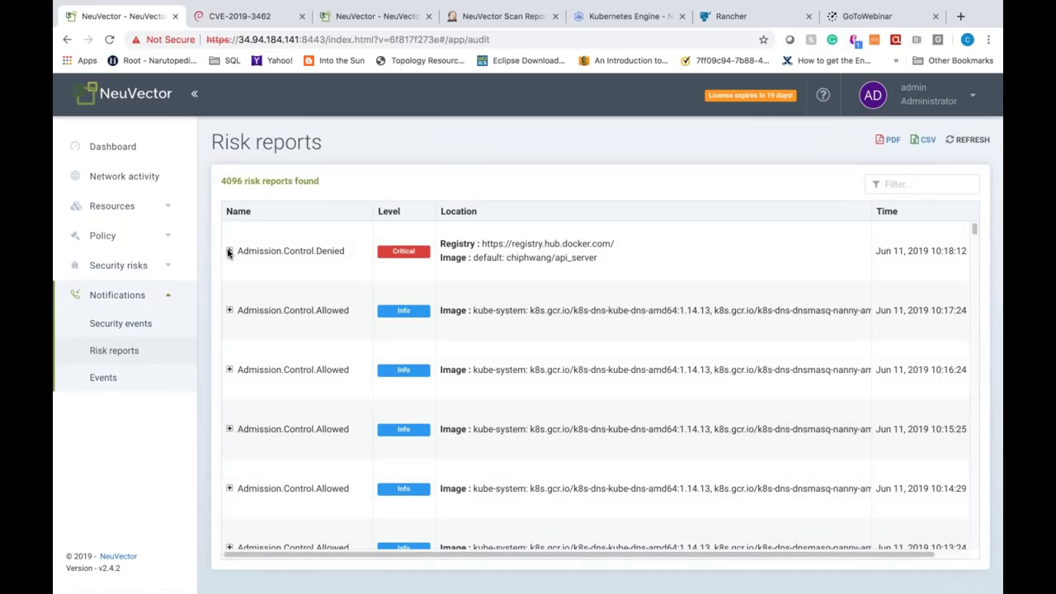
left_click(230, 252)
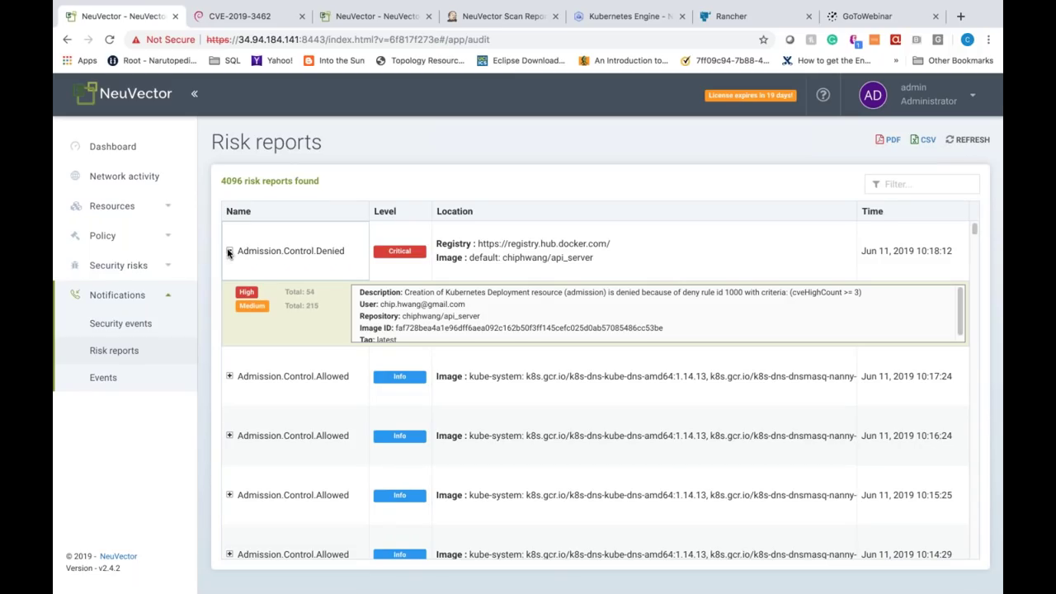
left_click(132, 178)
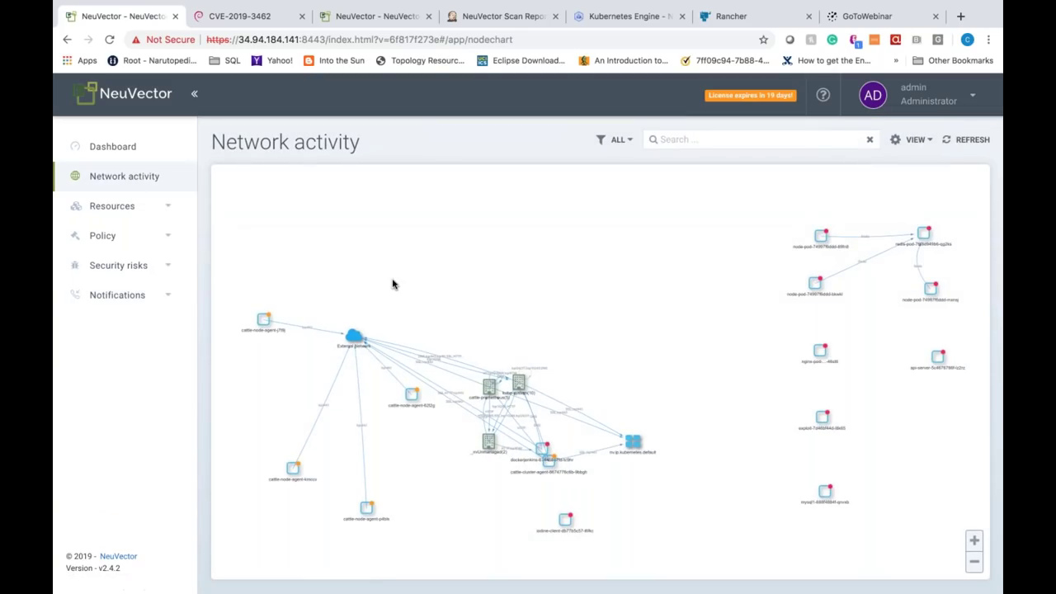
Step: Move the External network and kubernetes nodes higher in the network graph
left_click_drag(353, 335, 388, 190)
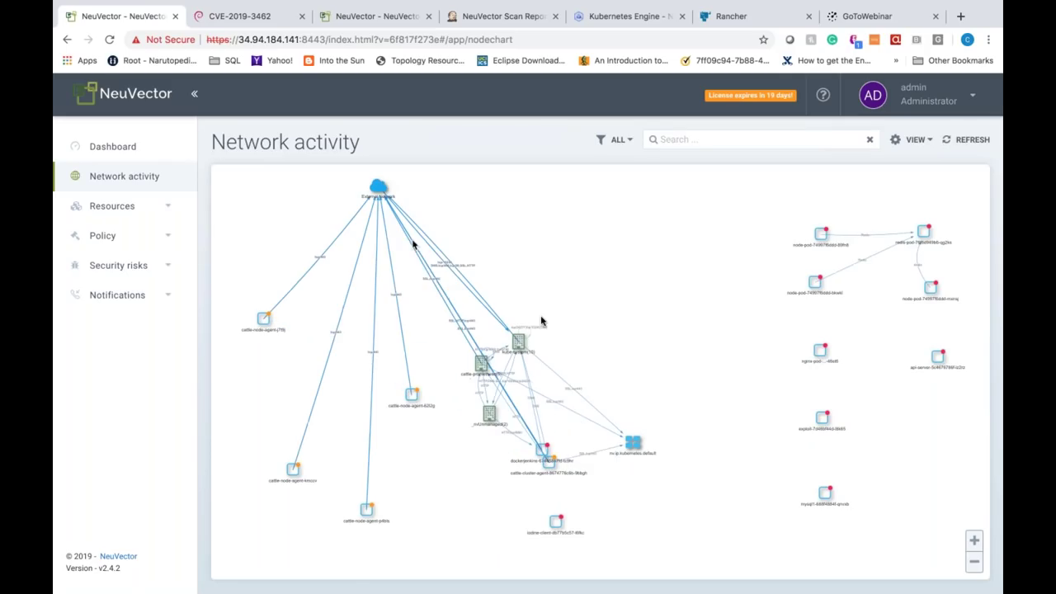
left_click_drag(515, 341, 550, 275)
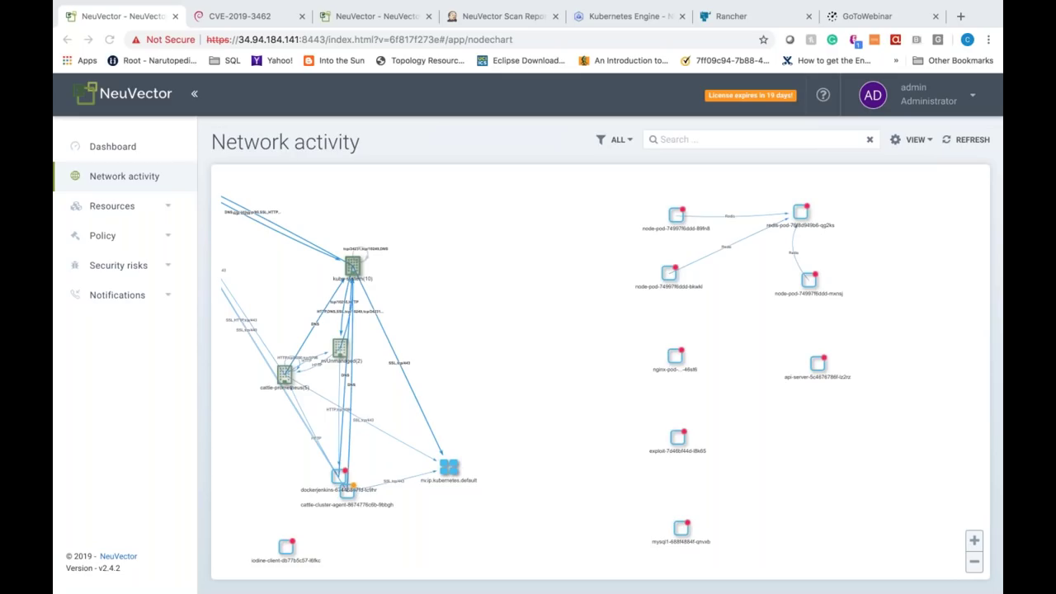
Step: Refresh the network activity graph, reloading the whole console page in between
left_click(974, 140)
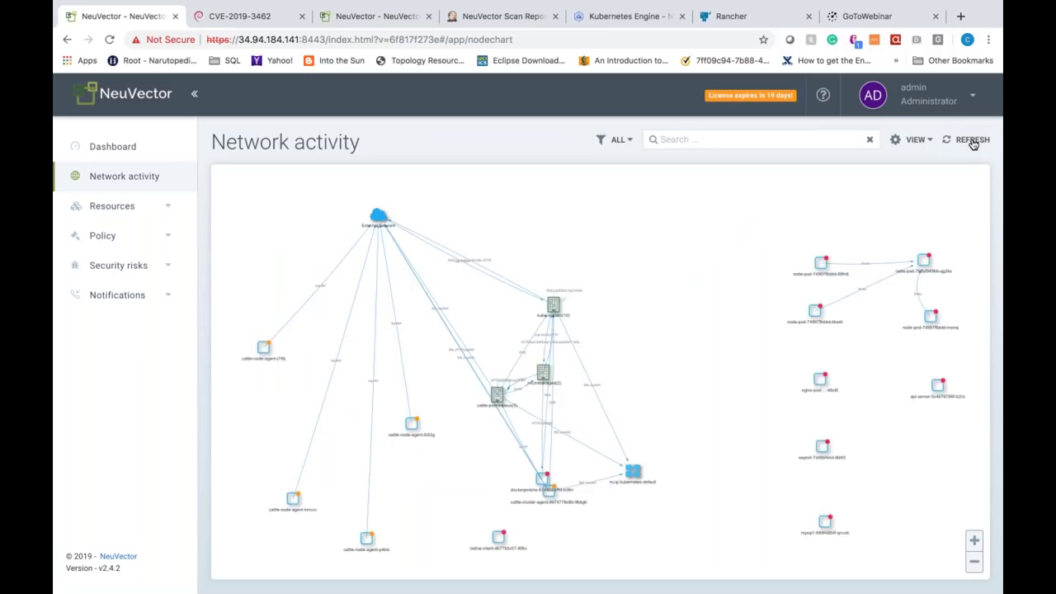
left_click(973, 142)
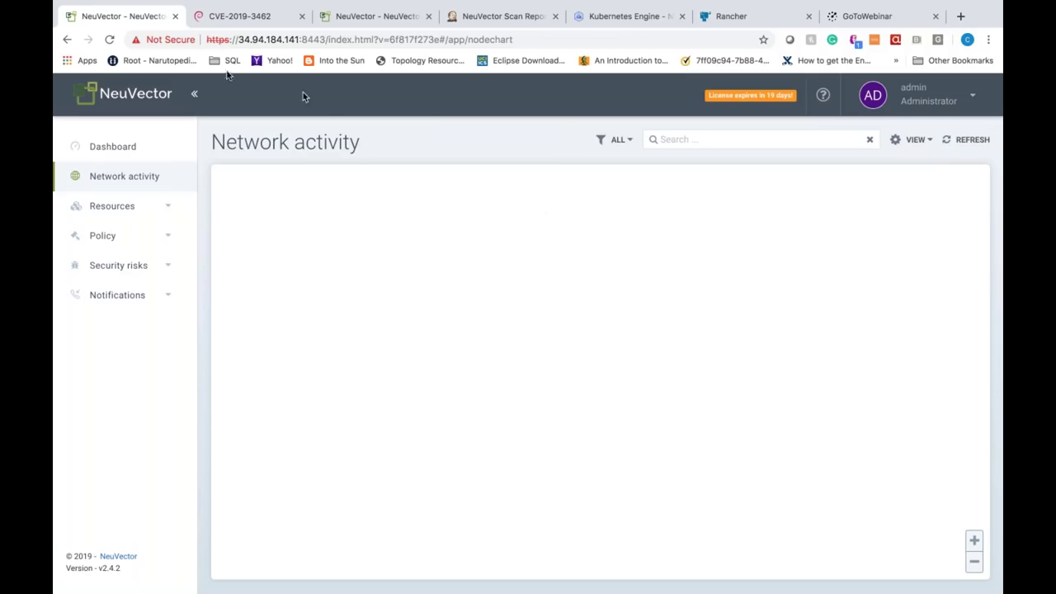
left_click(108, 39)
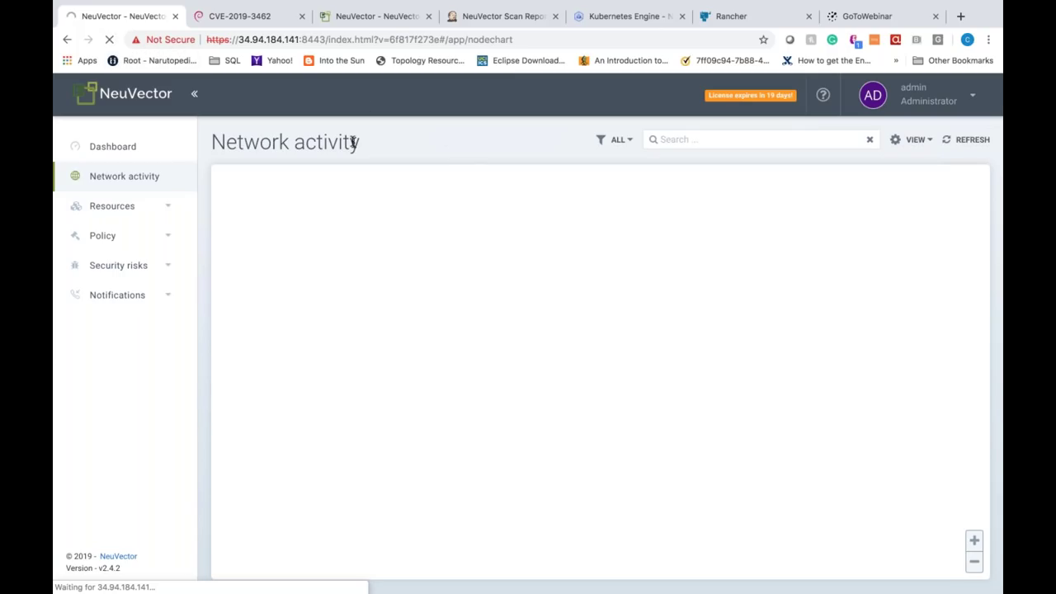
left_click(974, 141)
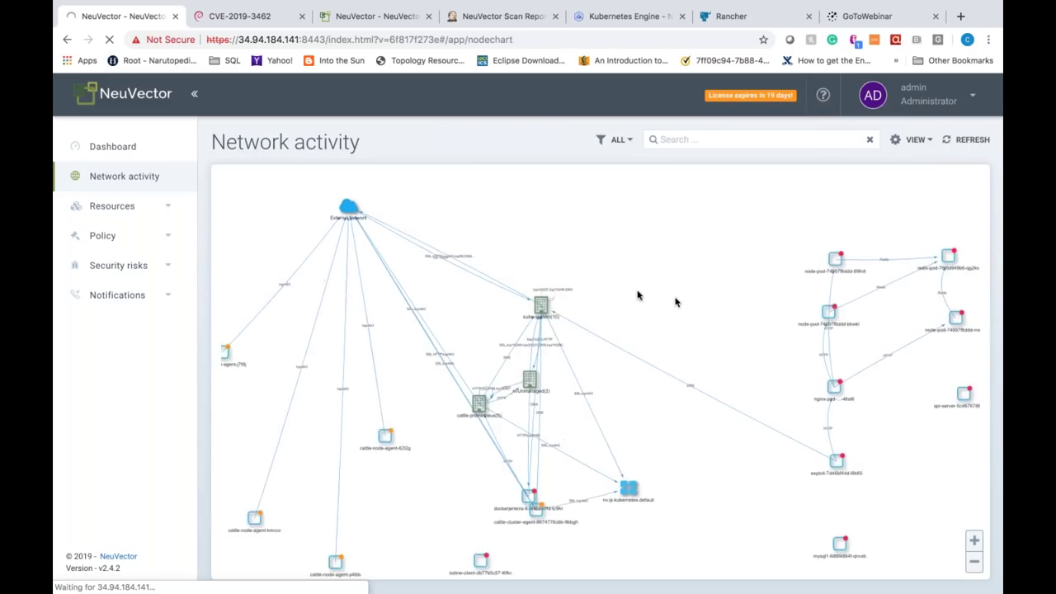
Step: Zoom into the app pods and drag the 89fn8 and bkwkl node pods apart
scroll(752, 419, "up", 3)
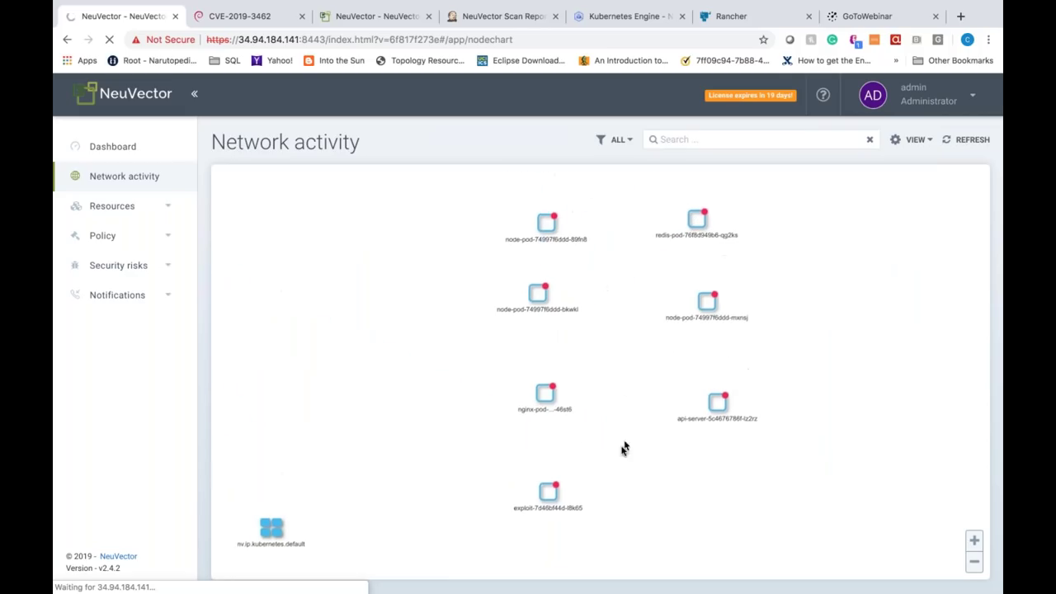
left_click_drag(541, 229, 512, 195)
left_click_drag(534, 300, 452, 305)
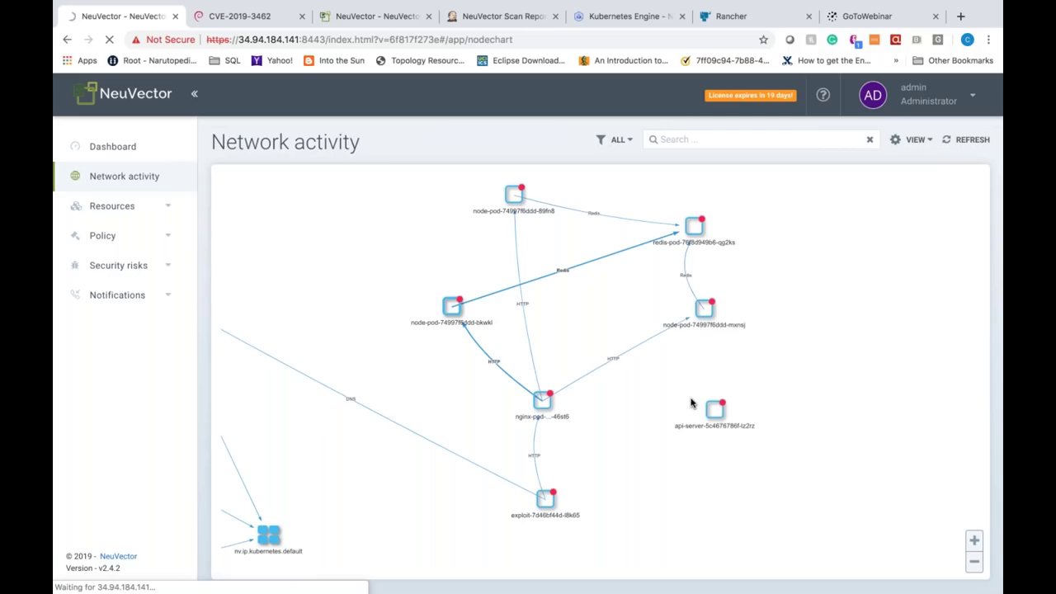
scroll(587, 271, "up", 1)
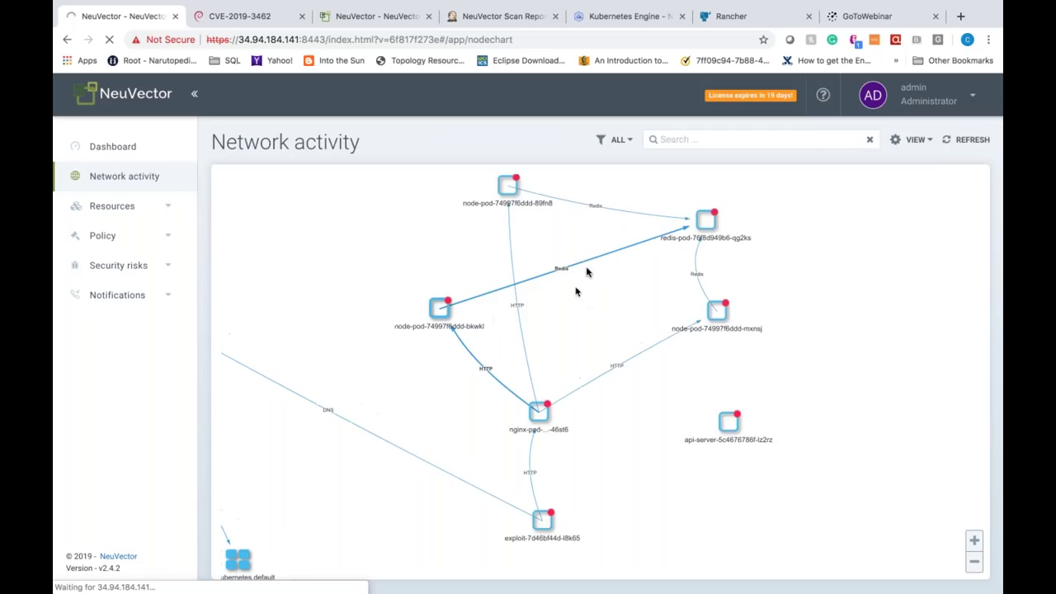
left_click(589, 207)
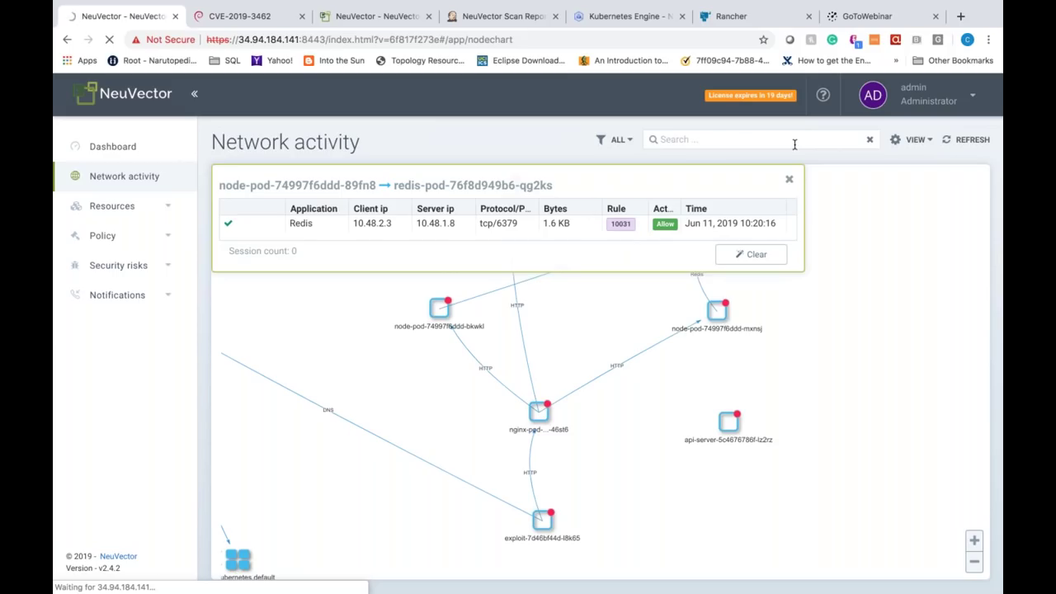
left_click(789, 182)
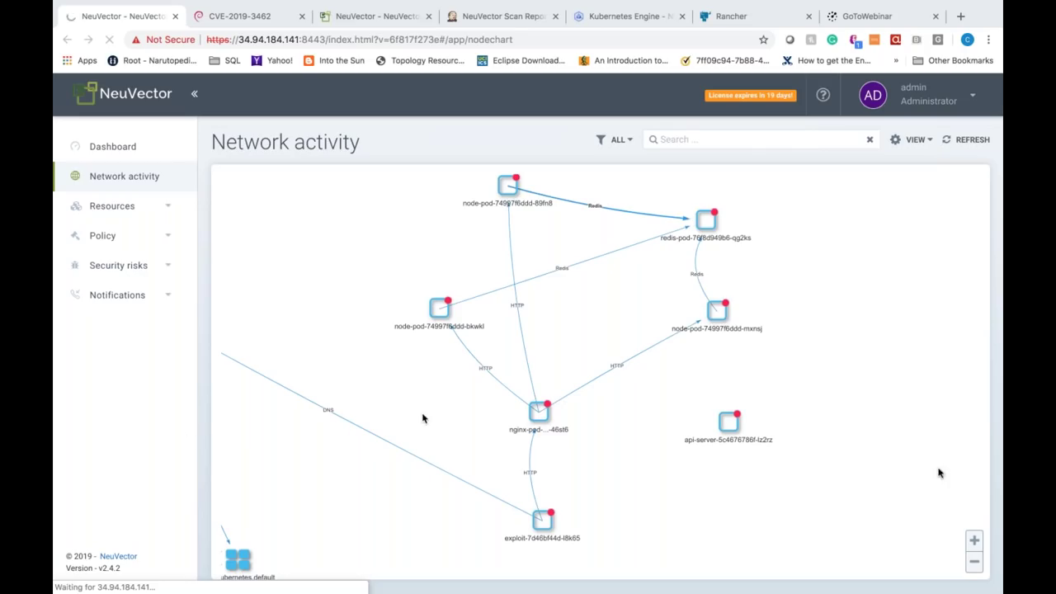
Step: Refresh the graph and inspect the red ICMP Ping.Death session from the exploit pod to node-pod-74997f6ddd-mxnsj
left_click(973, 139)
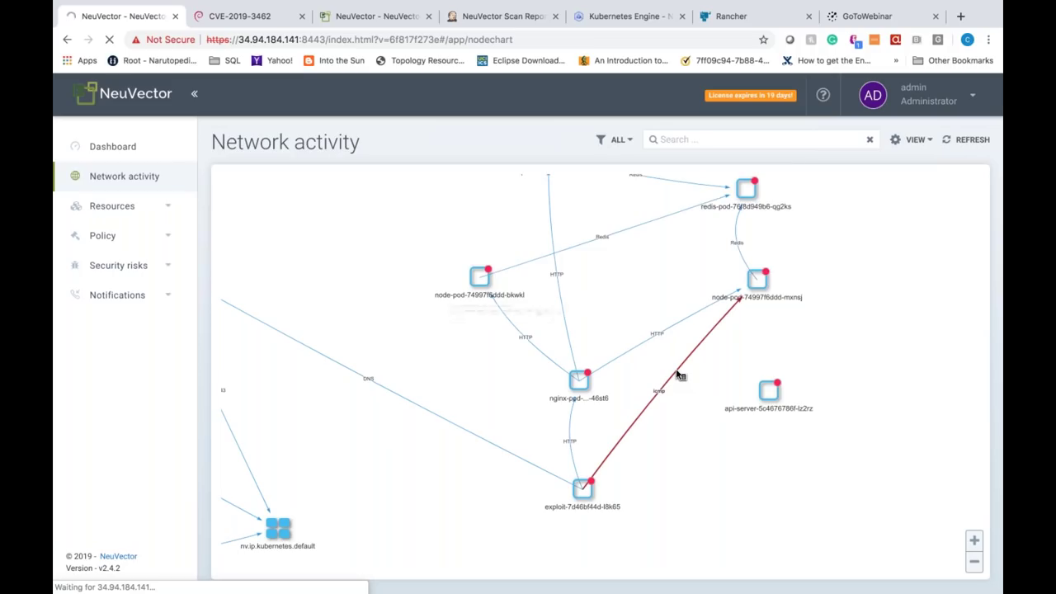
left_click(679, 376)
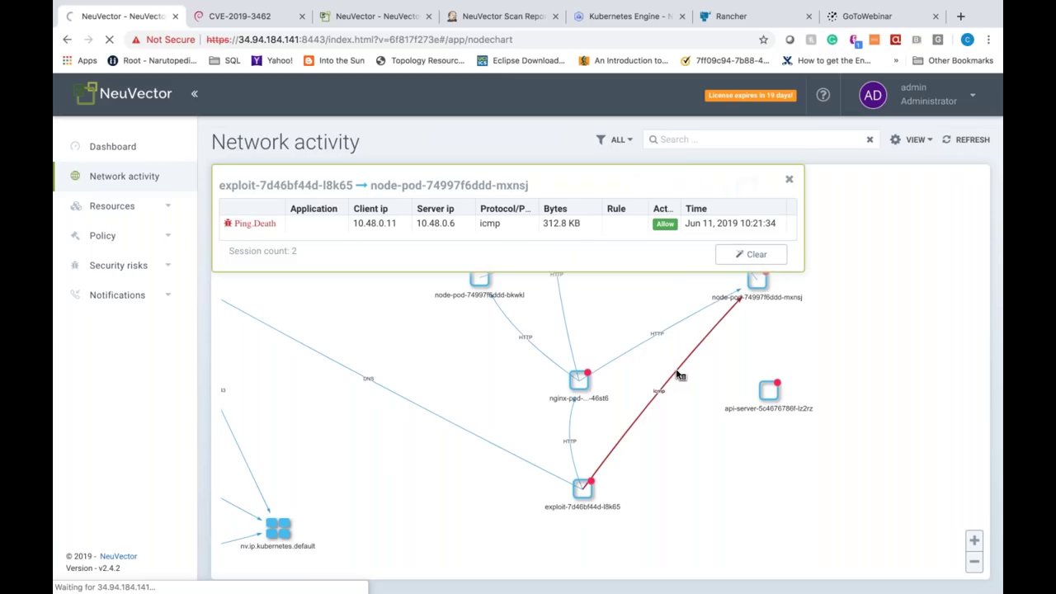
left_click(790, 178)
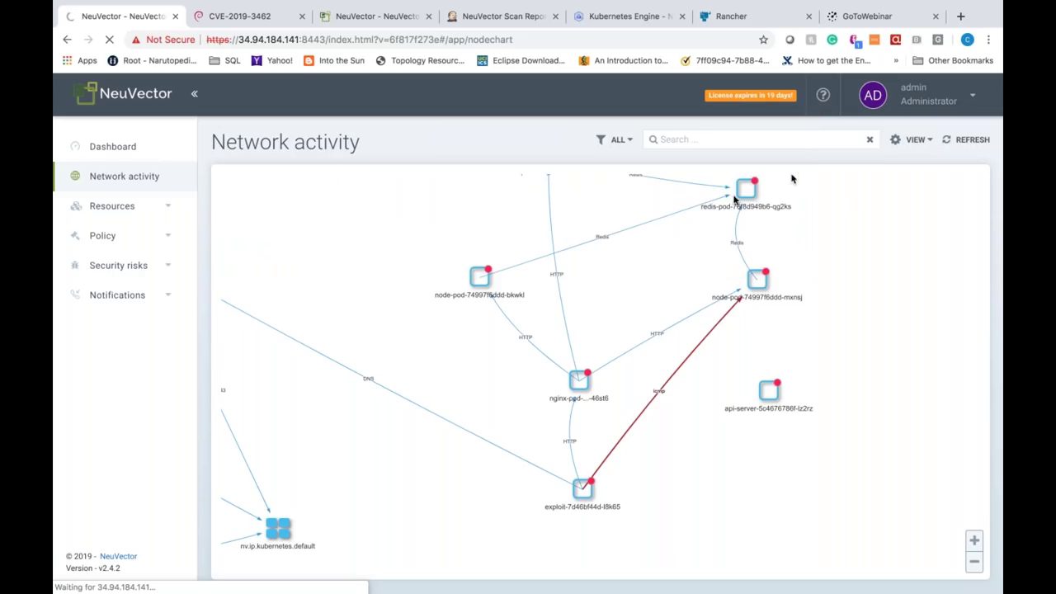
Step: Open Notifications > Security events, then select the page path in the console address
left_click(133, 295)
left_click(122, 330)
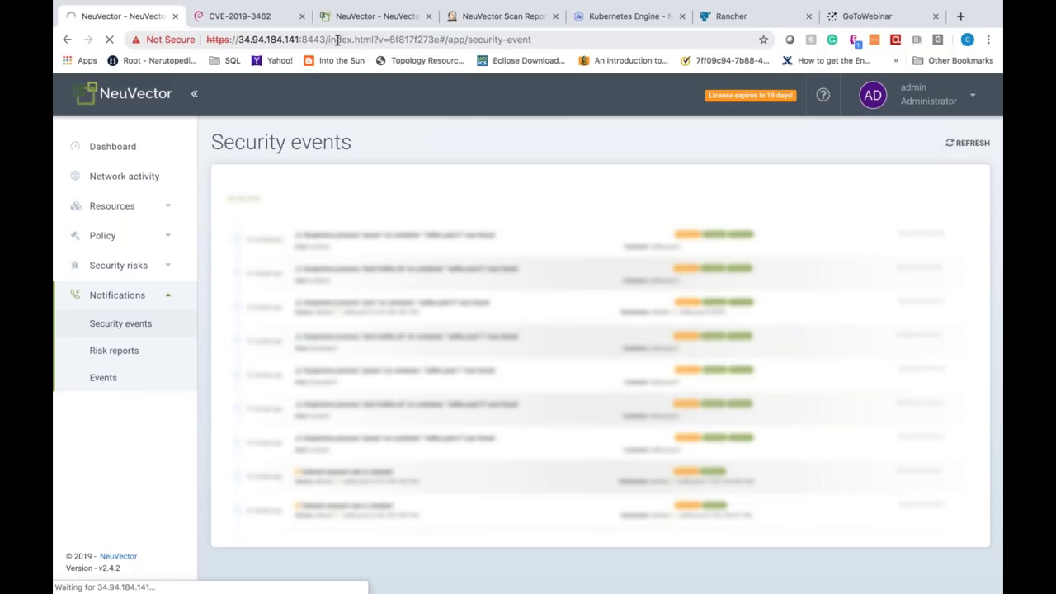
left_click_drag(328, 39, 582, 40)
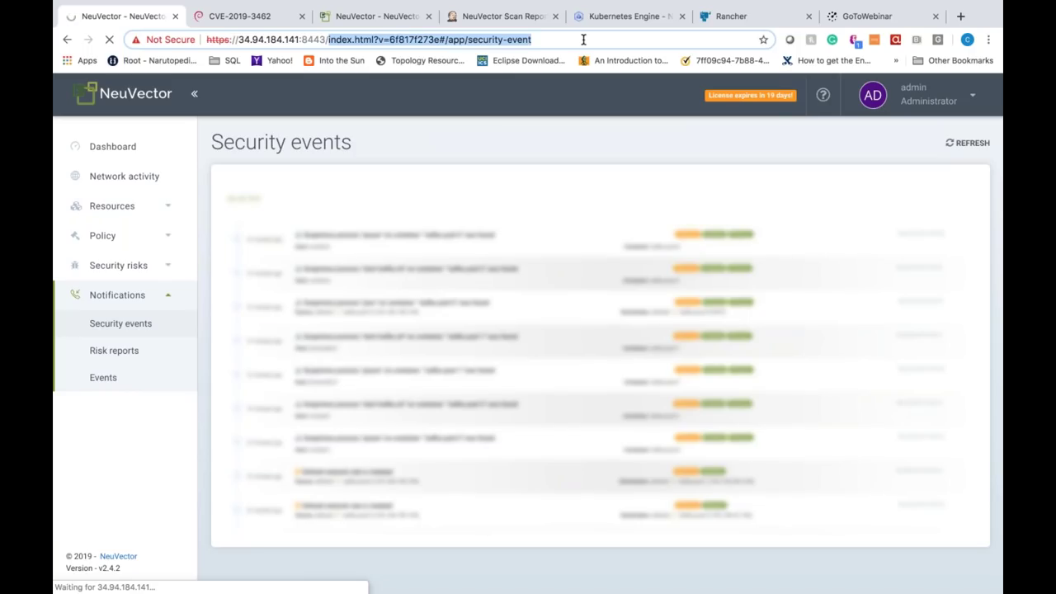
Step: Trim the address to the console root, reload, and enter the administrator username and password
key("BackSpace")
key("Return")
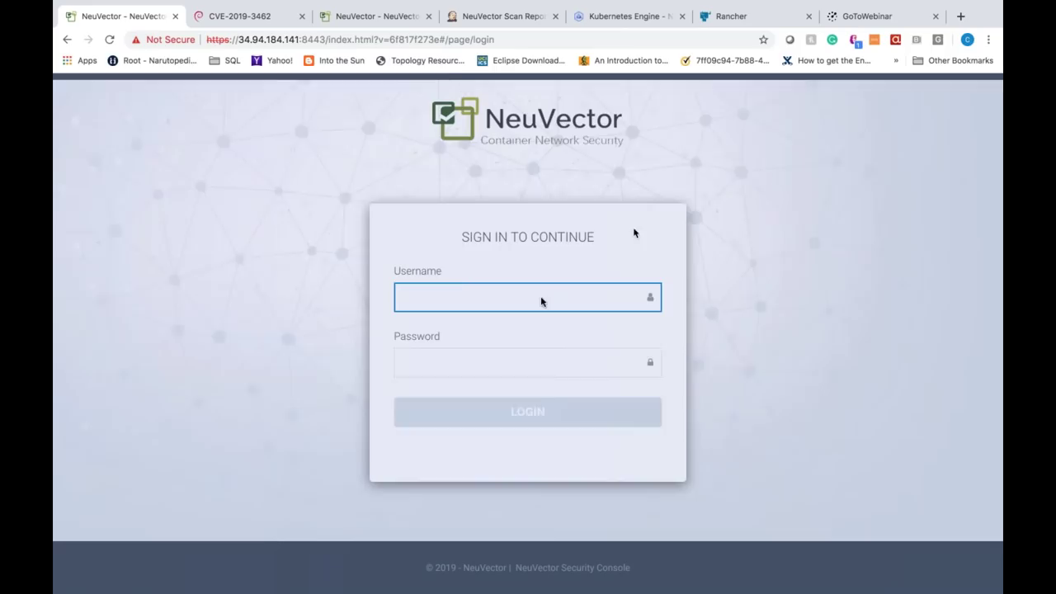
type("admin")
key("Tab")
type("admi")
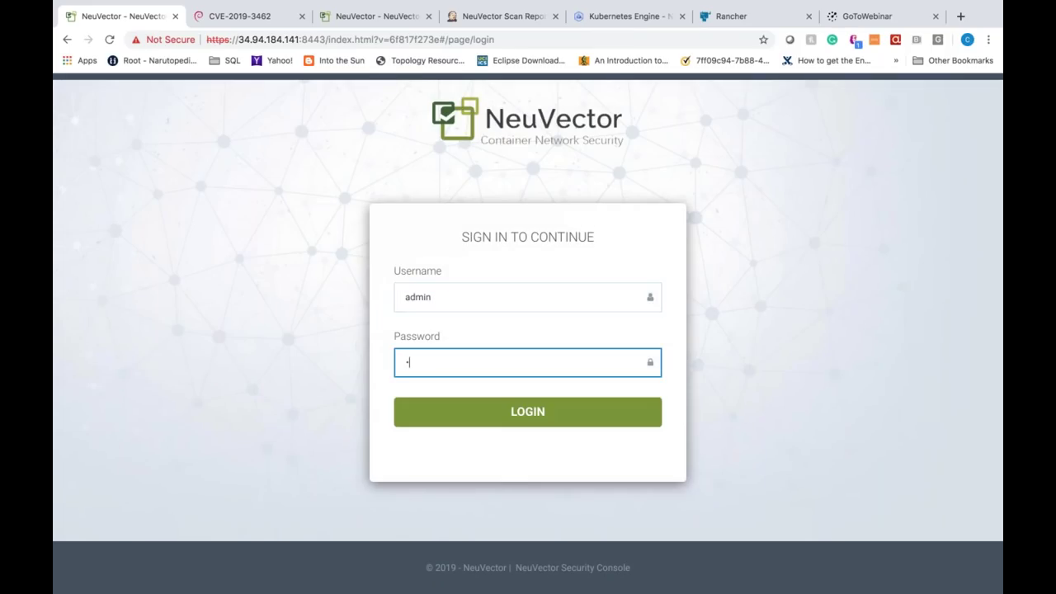
type("n123")
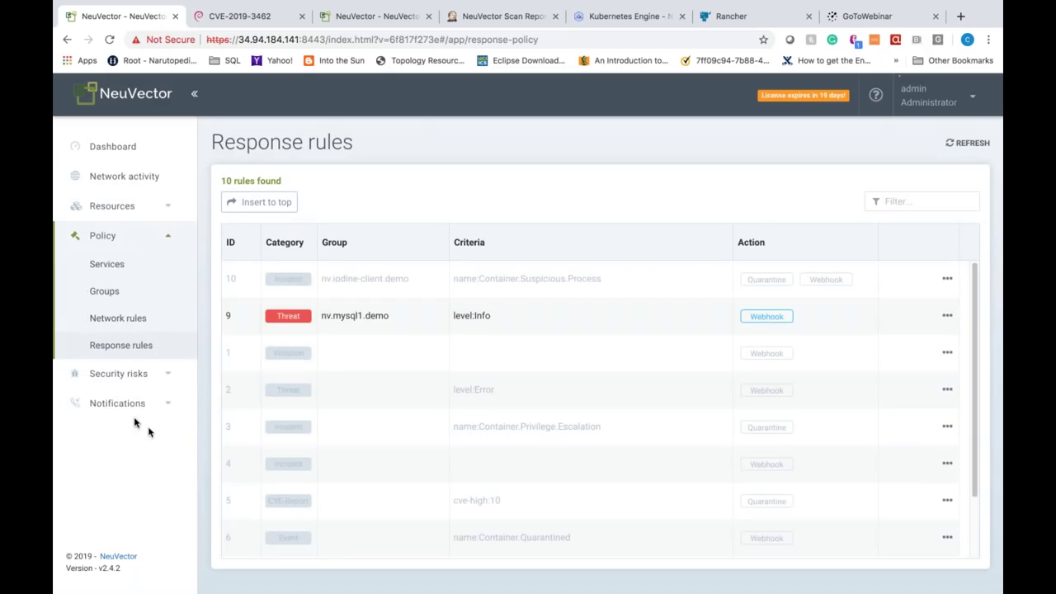
Step: Under Notifications, retry Security events, then open the Events log listing 873 events
left_click(121, 411)
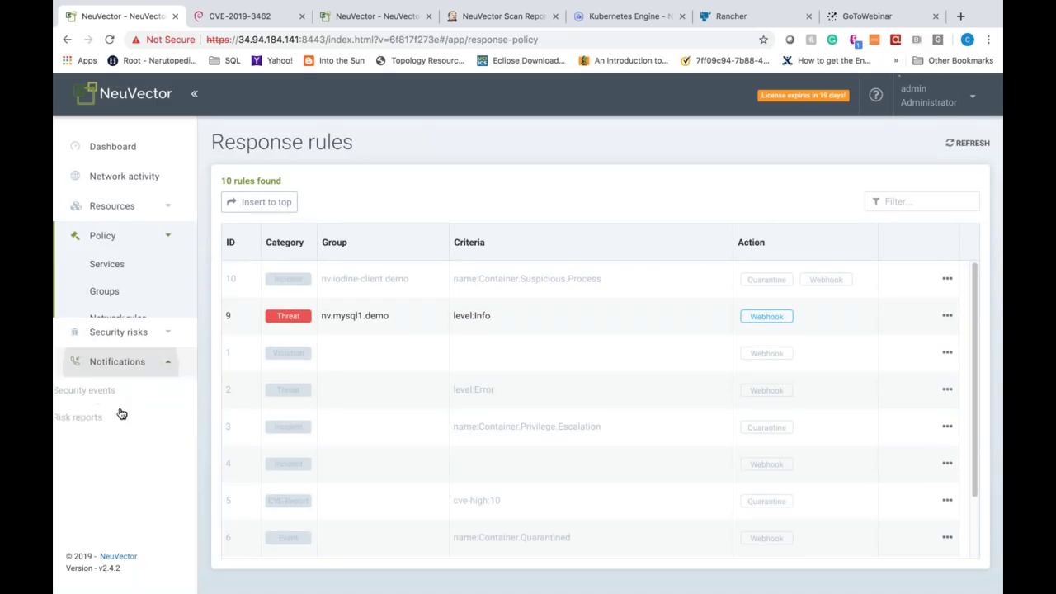
left_click(120, 326)
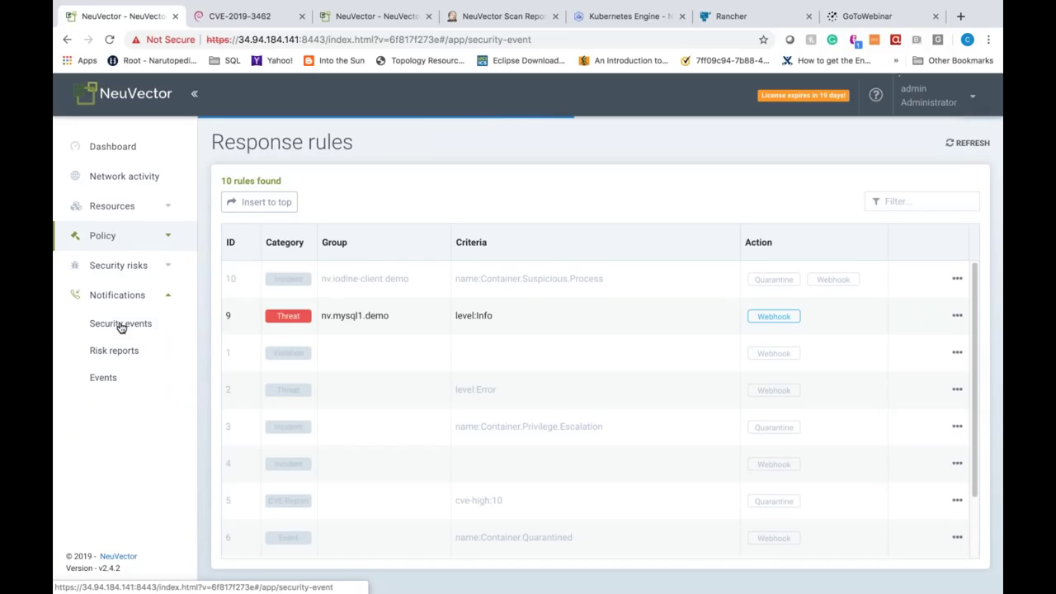
left_click(120, 327)
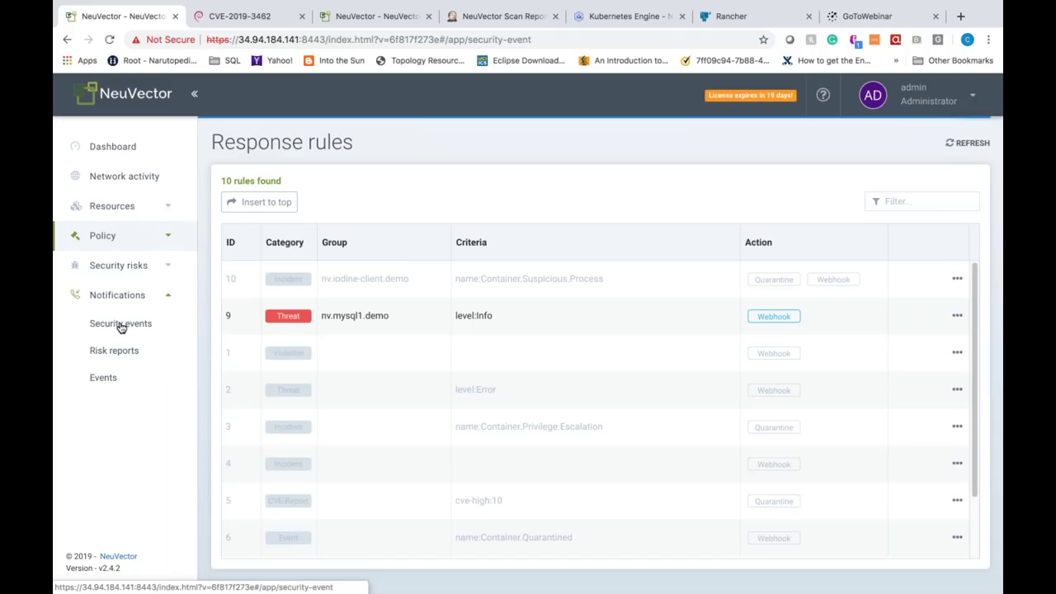
left_click(120, 326)
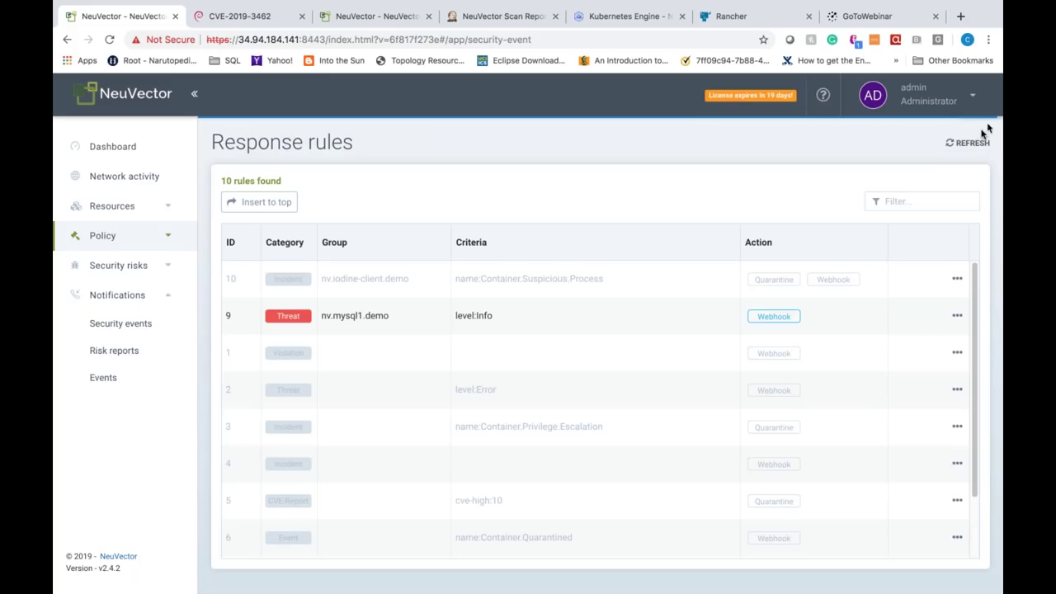
left_click(111, 389)
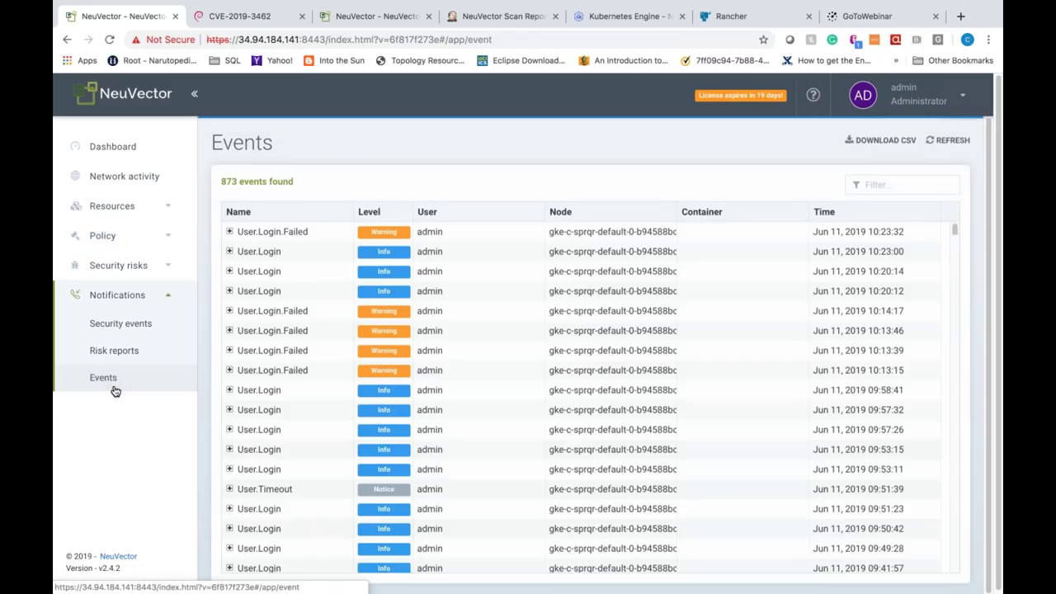
Step: Go to Policy > Network rules to list all 50 network rules
left_click(123, 325)
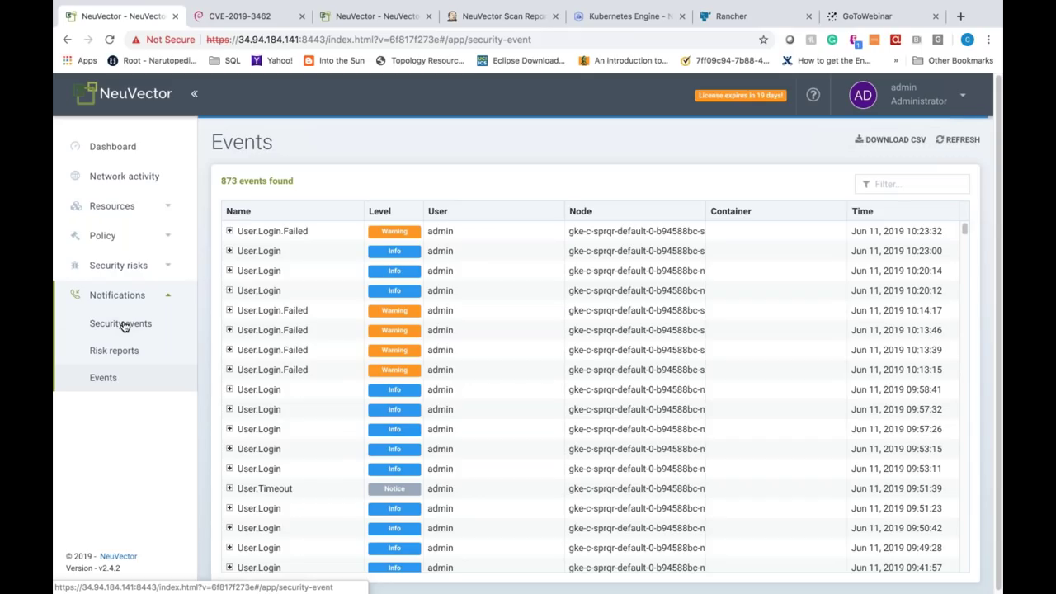
left_click(118, 236)
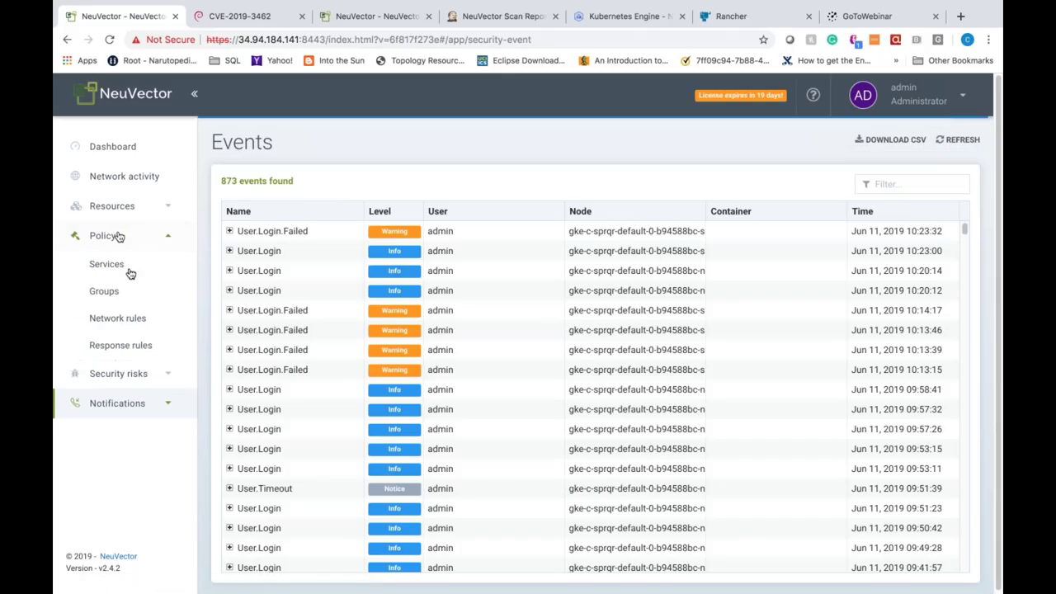
left_click(126, 324)
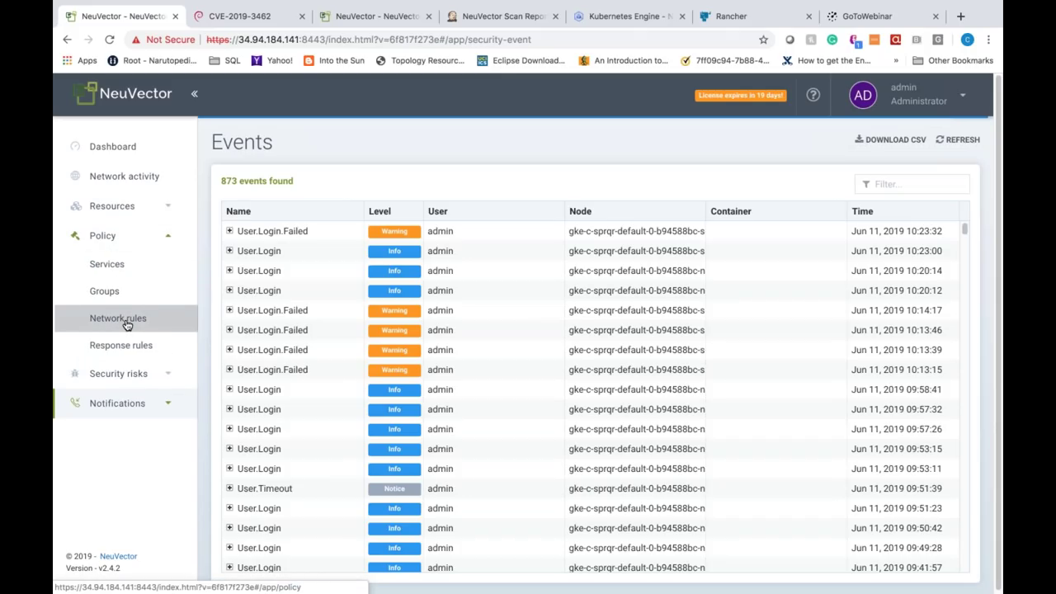
left_click(127, 323)
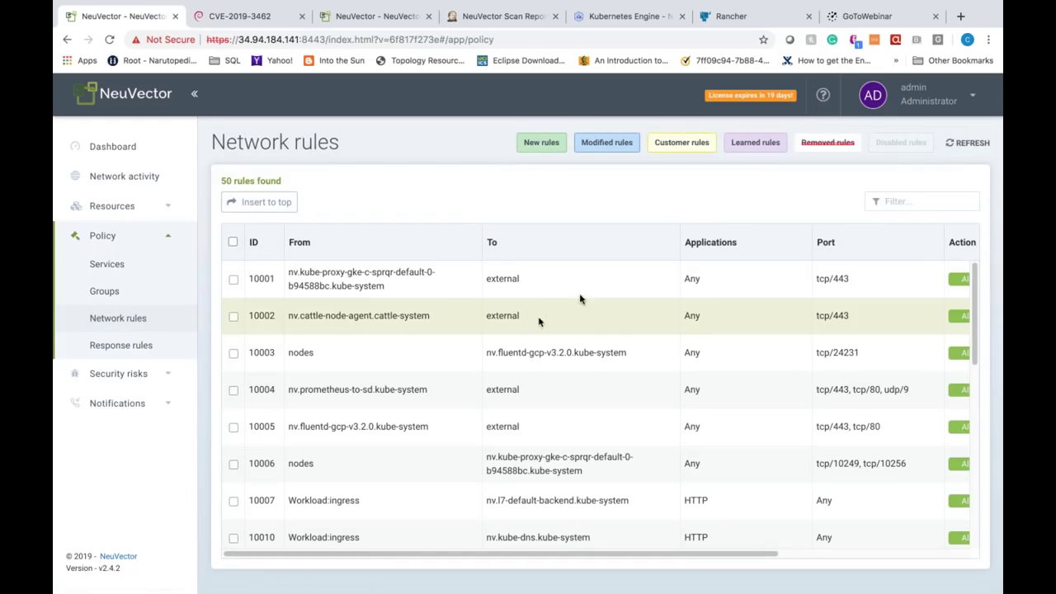
Step: Filter network rules by 'demo' to show 8 rules, then open the 32-group Groups list
left_click(925, 208)
type("demo")
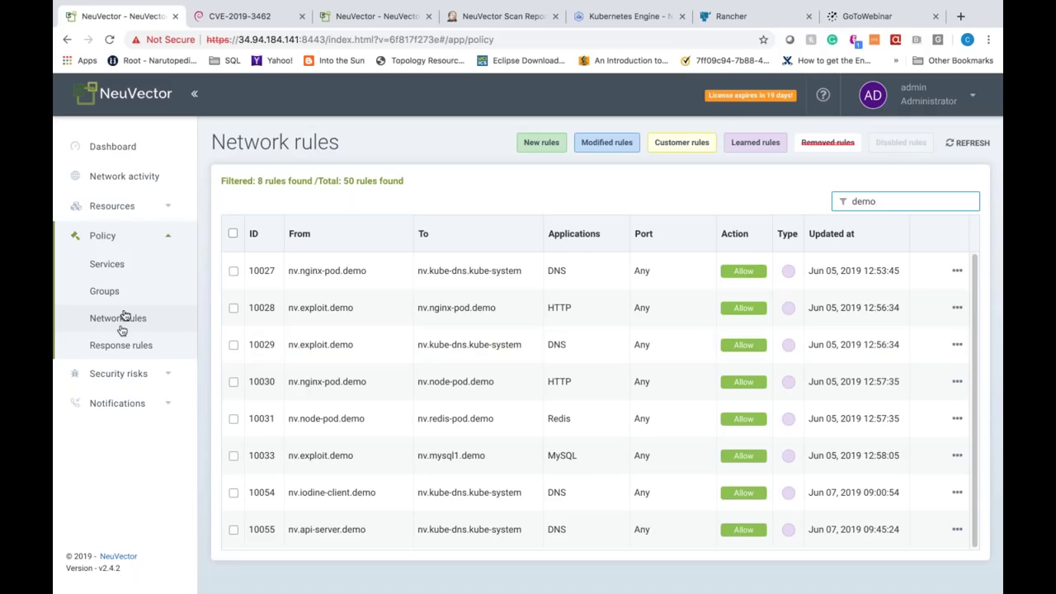
left_click(106, 292)
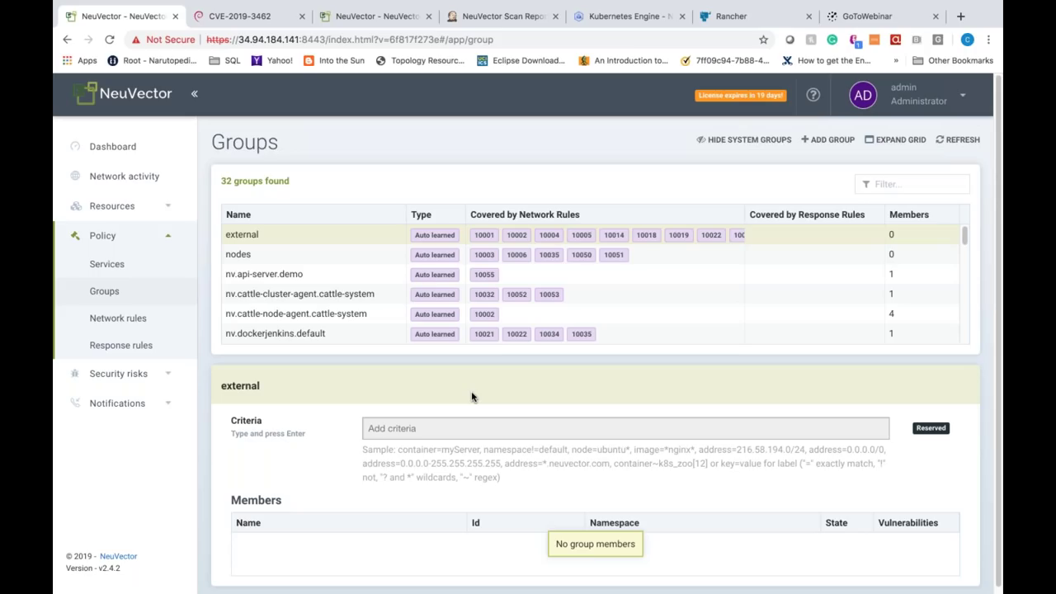
left_click(118, 266)
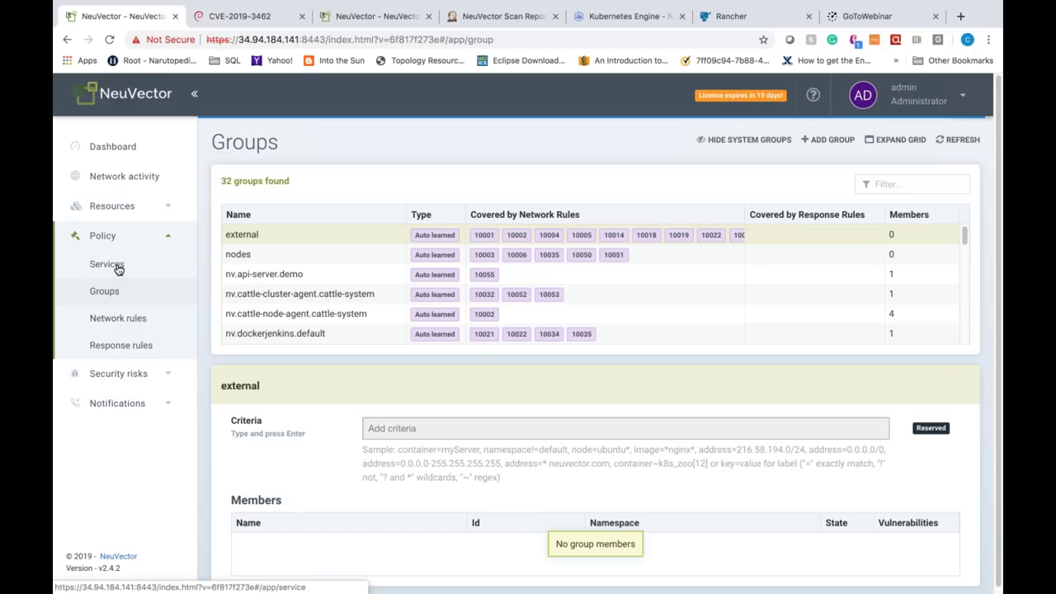
Step: Open Policy > Services and select api-server.demo's sh process profile rule
left_click(118, 267)
left_click(119, 267)
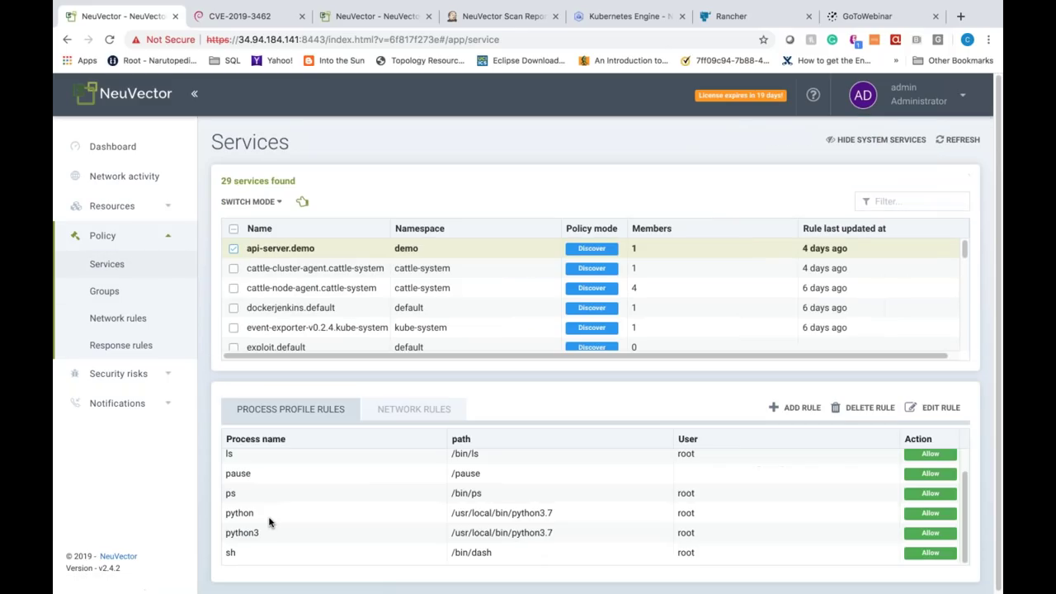
left_click(264, 559)
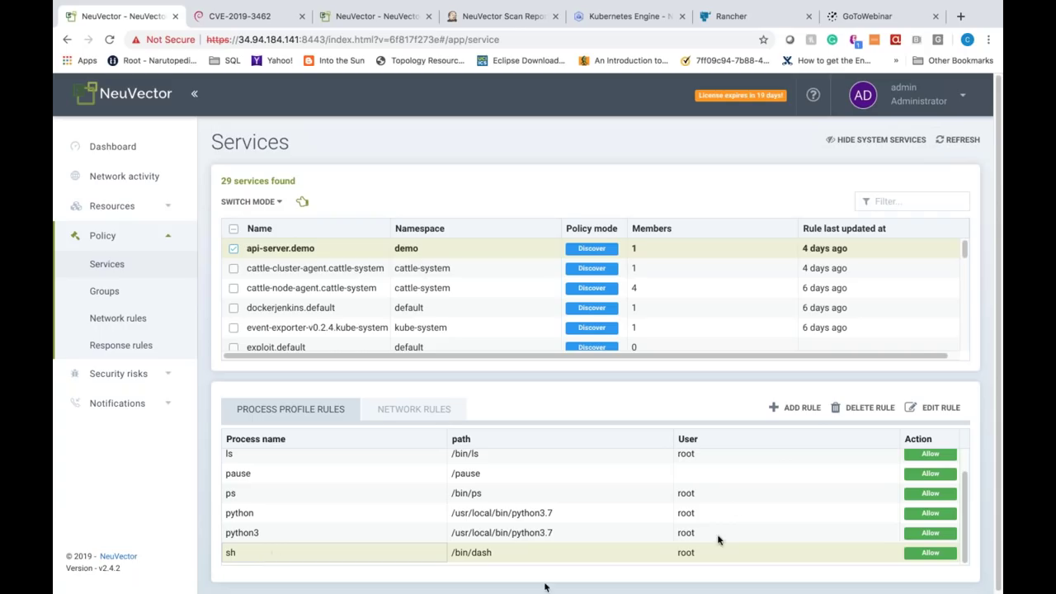
Step: Delete the sh process rule from api-server.demo and open the Switch Mode choices
left_click(866, 410)
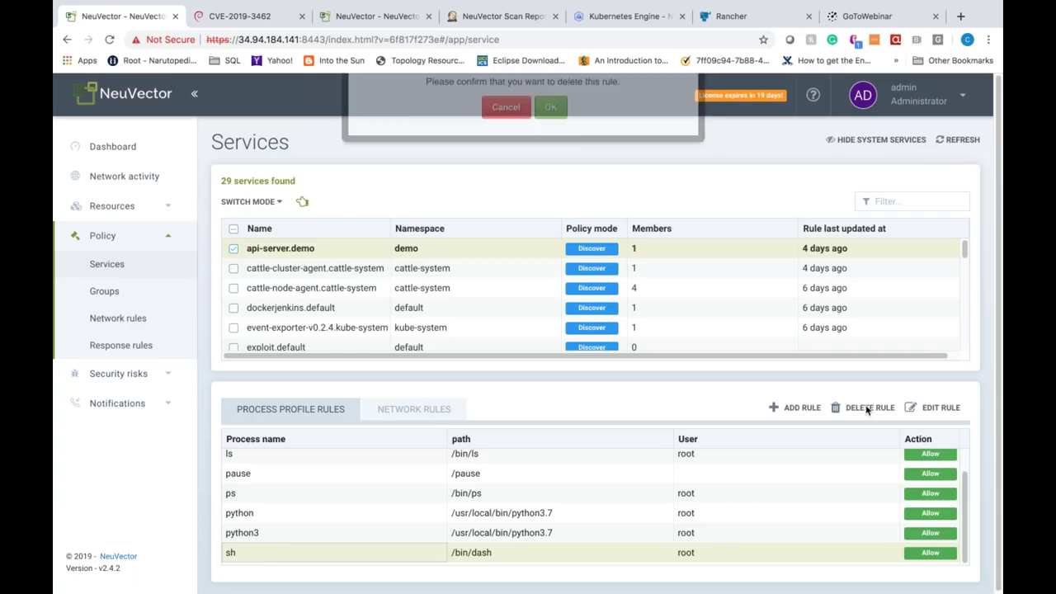
left_click(550, 165)
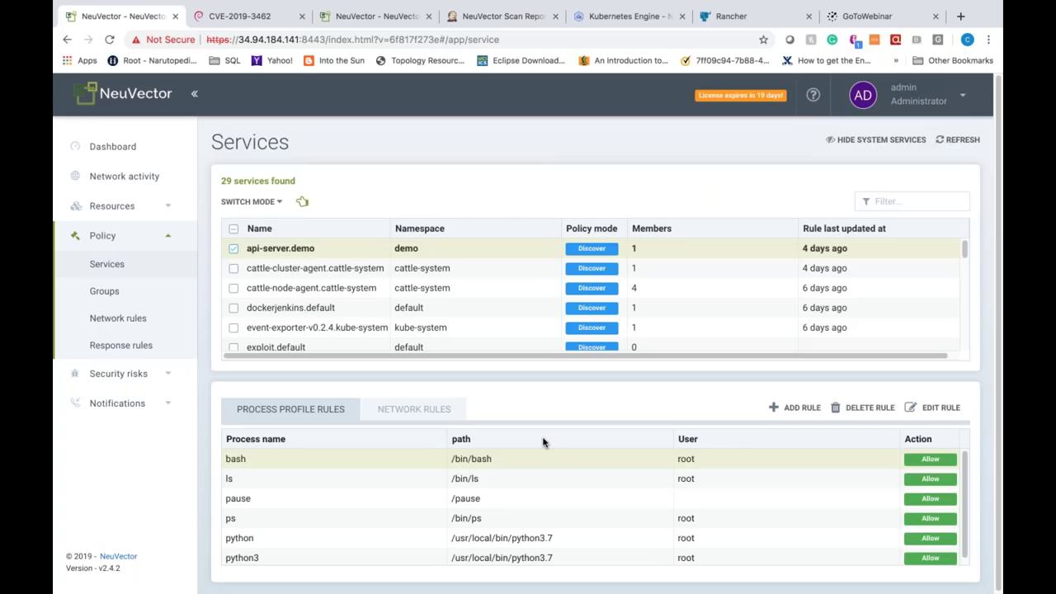
left_click(279, 202)
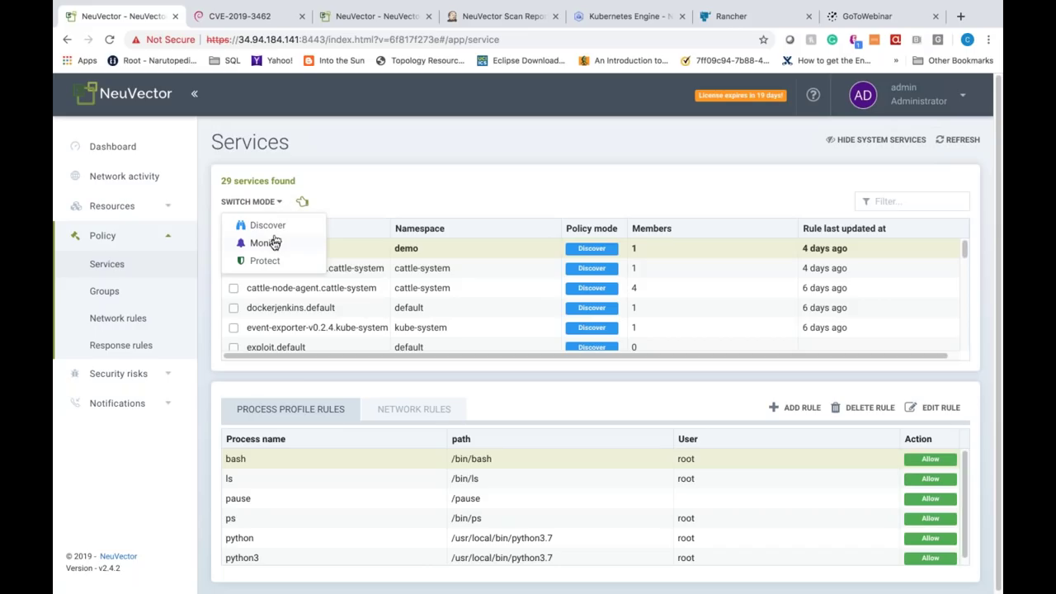
Step: Switch api-server.demo to Monitor mode, then go to Network activity
left_click(273, 242)
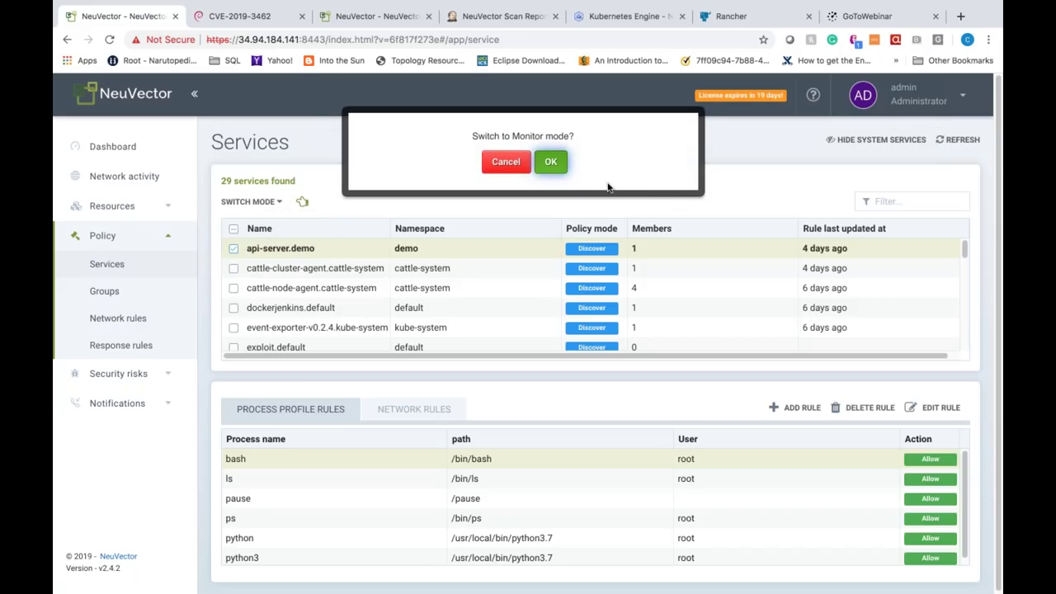
left_click(552, 168)
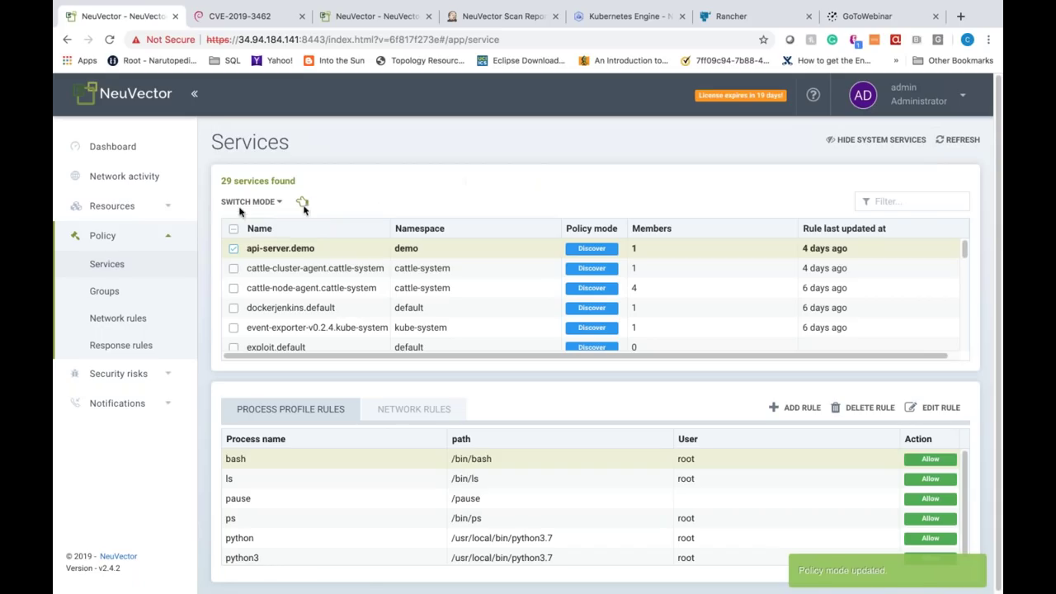
left_click(132, 179)
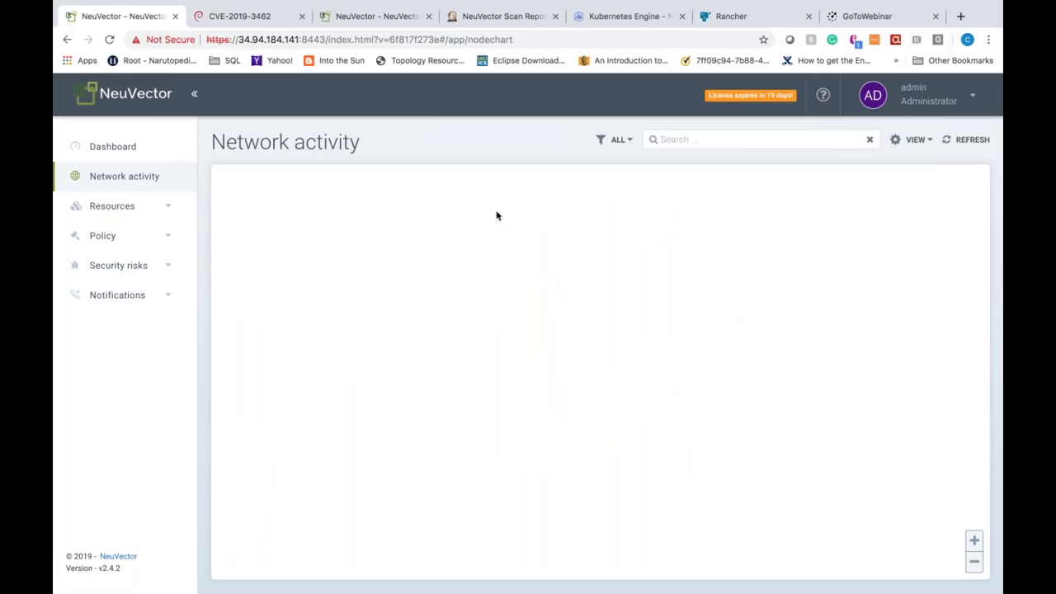
Step: Reload the graph, zoom in, and show sessions between exploit-7d46bf44d-l8k65 and redis-pod
left_click(109, 39)
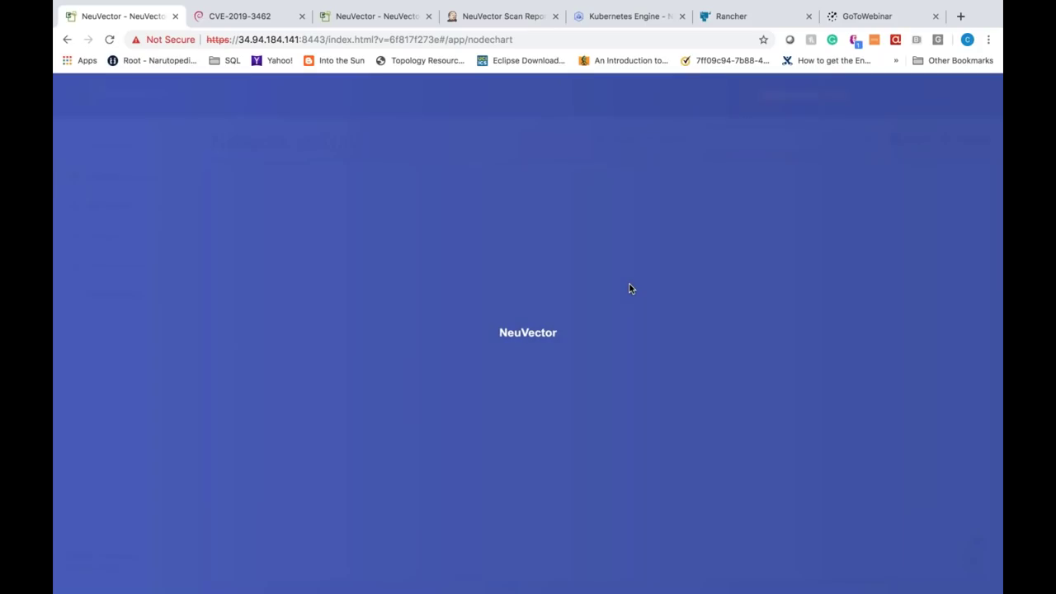
scroll(747, 307, "up", 2)
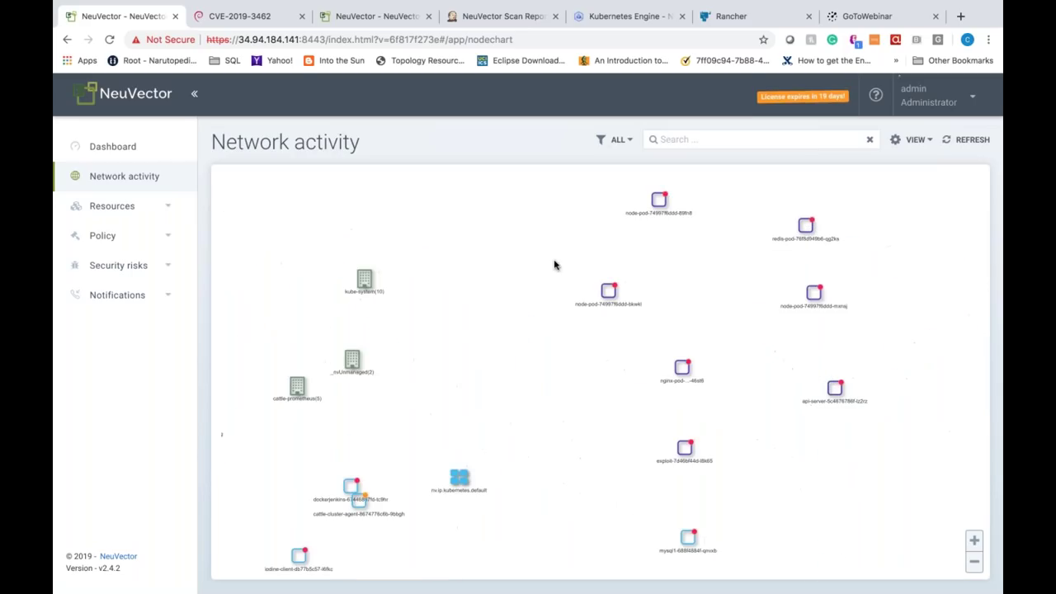
scroll(757, 352, "up", 2)
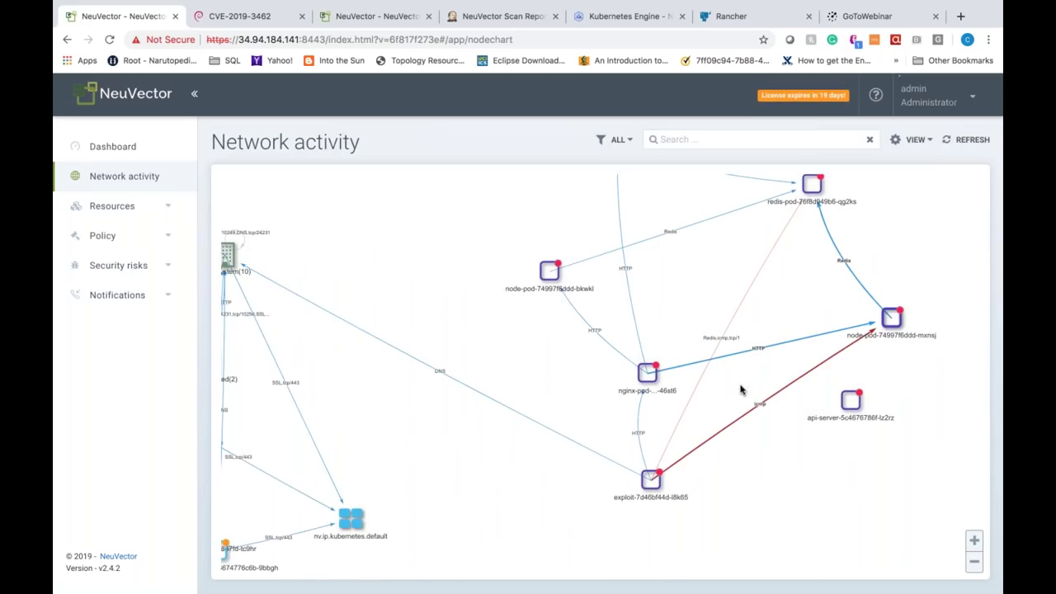
scroll(742, 386, "up", 2)
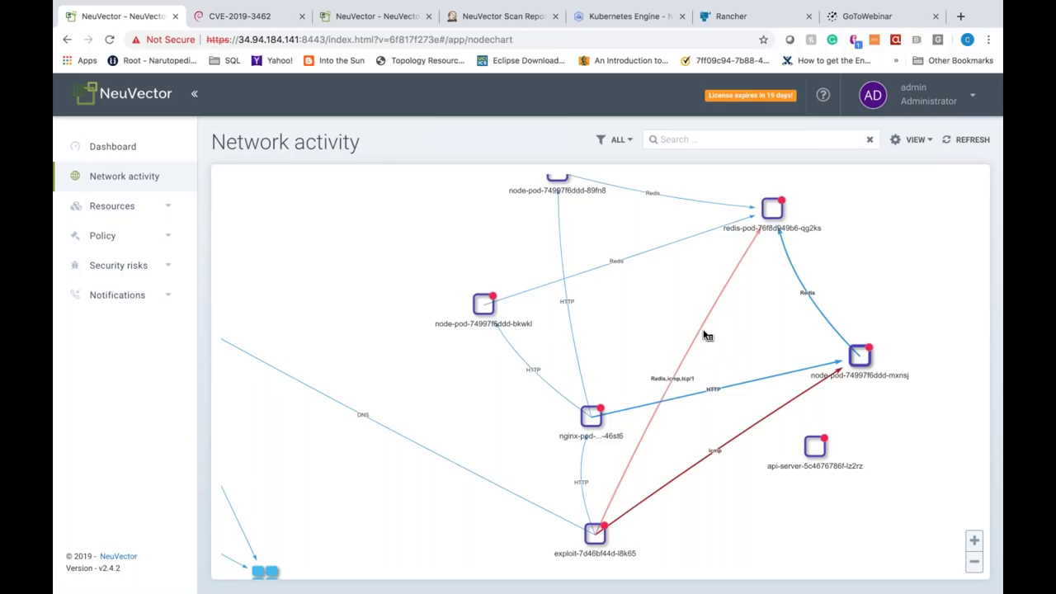
left_click(704, 334)
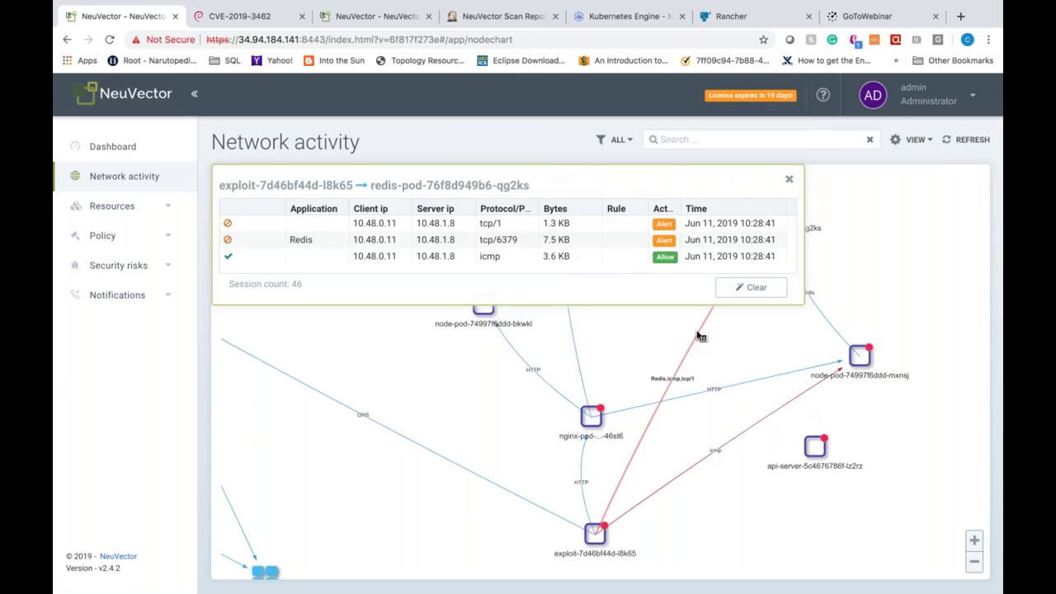
Step: Close the exploit-to-redis connection details and drag the nginx pod node further left in the graph
left_click(788, 180)
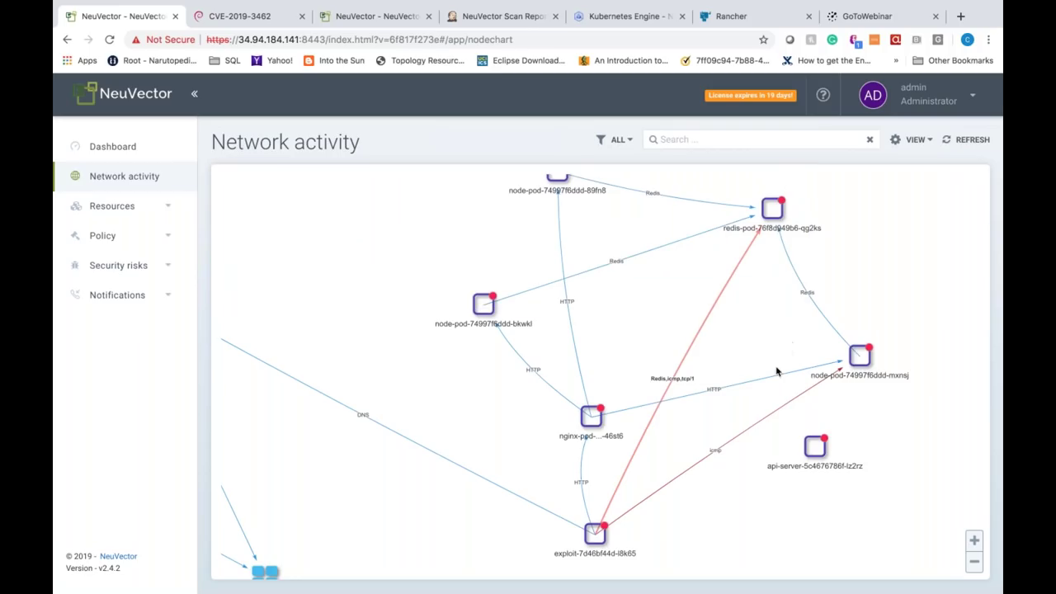
left_click_drag(591, 417, 386, 356)
scroll(587, 424, "up", 1)
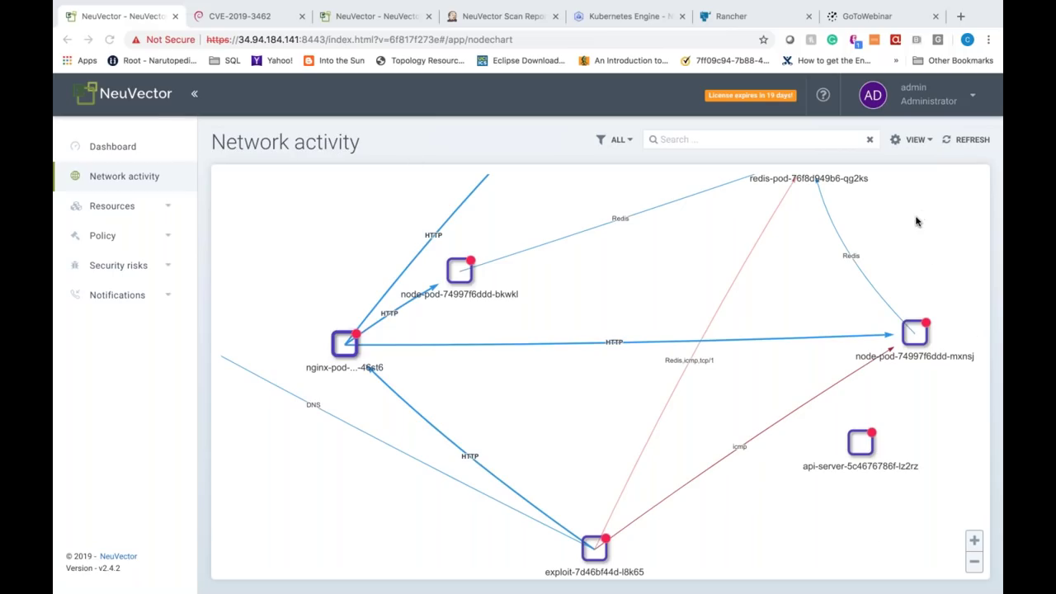
Step: Refresh the network graph and reload the console page, zooming in on the exploit pod
left_click(975, 142)
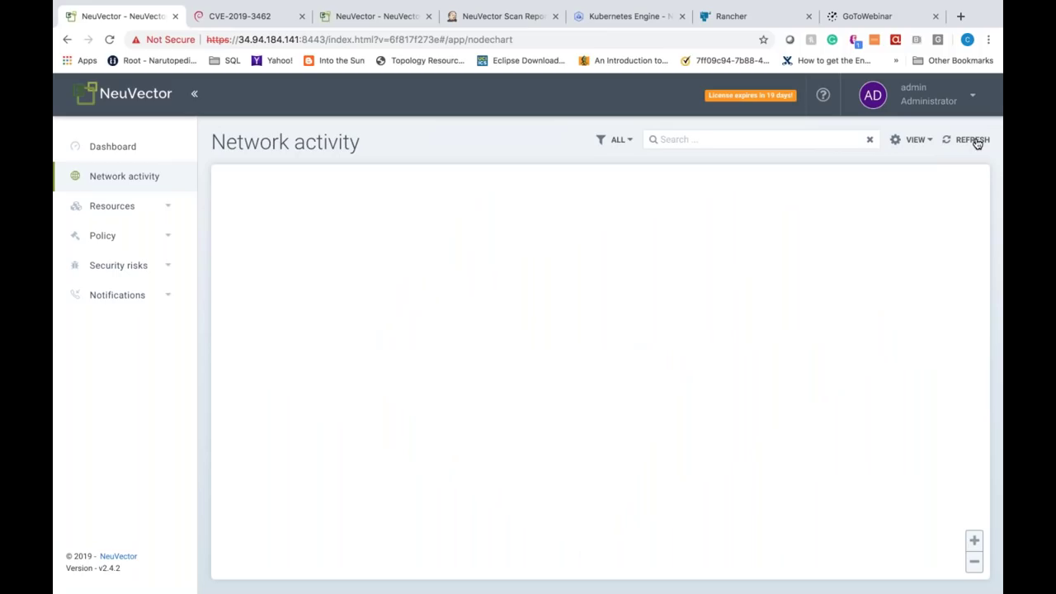
left_click(108, 42)
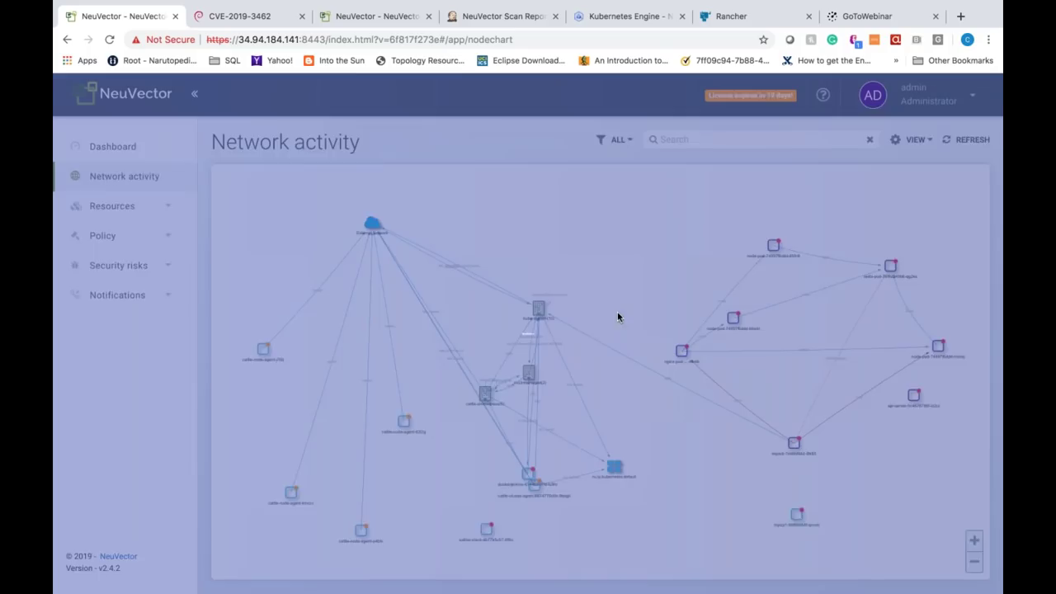
scroll(533, 322, "up", 5)
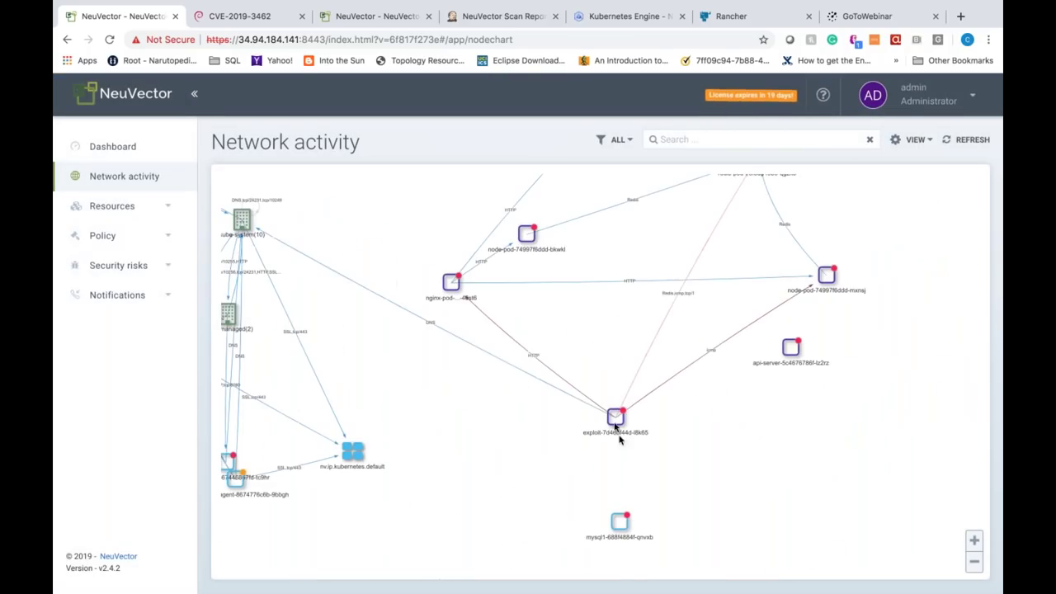
scroll(496, 347, "up", 3)
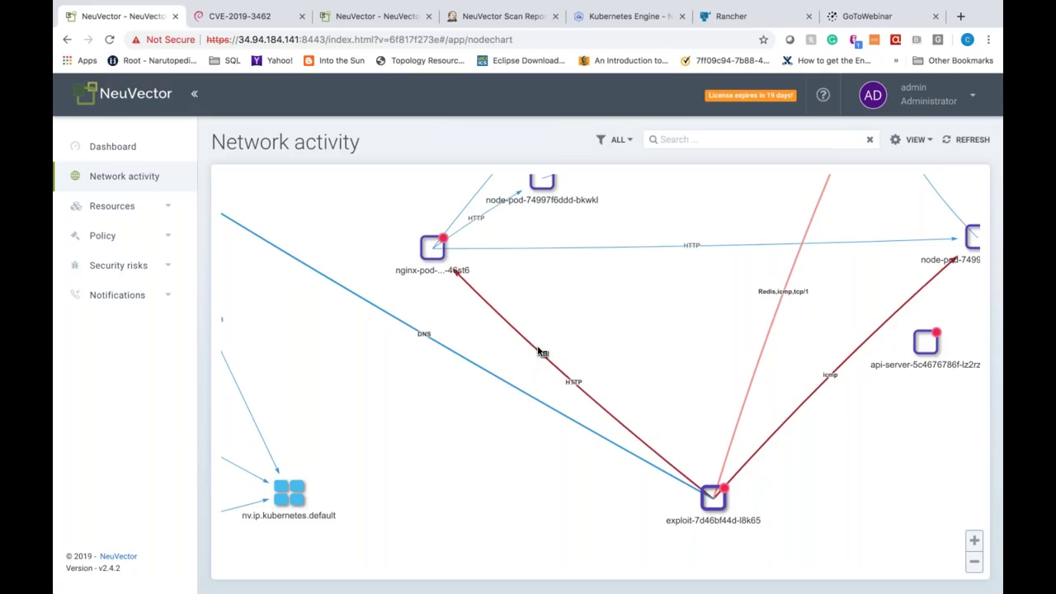
Step: Review the exploit-to-nginx HTTP.Negative.Body.Length session, allowed by rule 10028, then close it
left_click(538, 352)
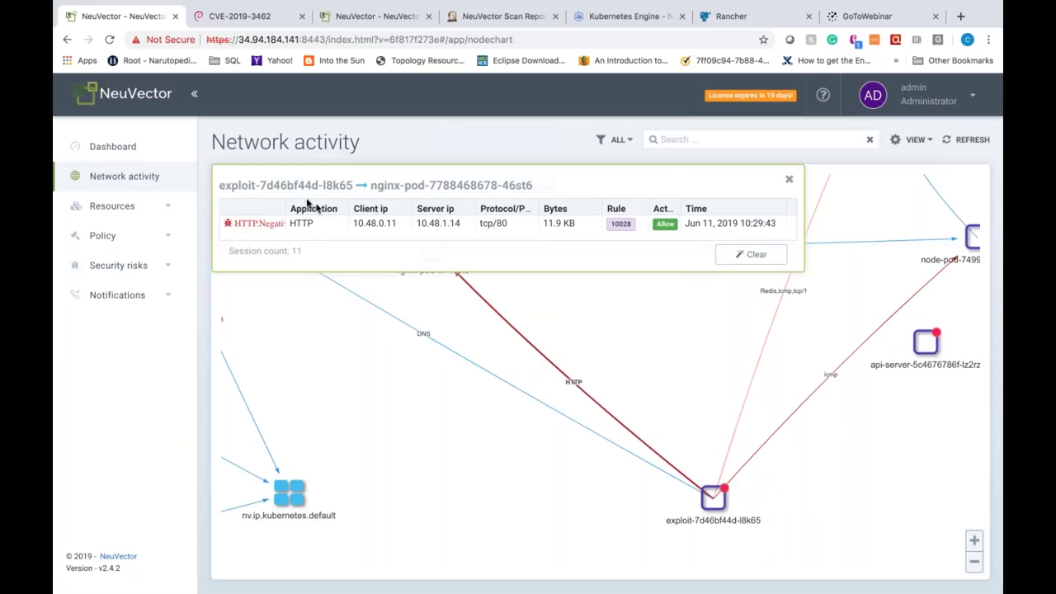
left_click_drag(288, 209, 384, 205)
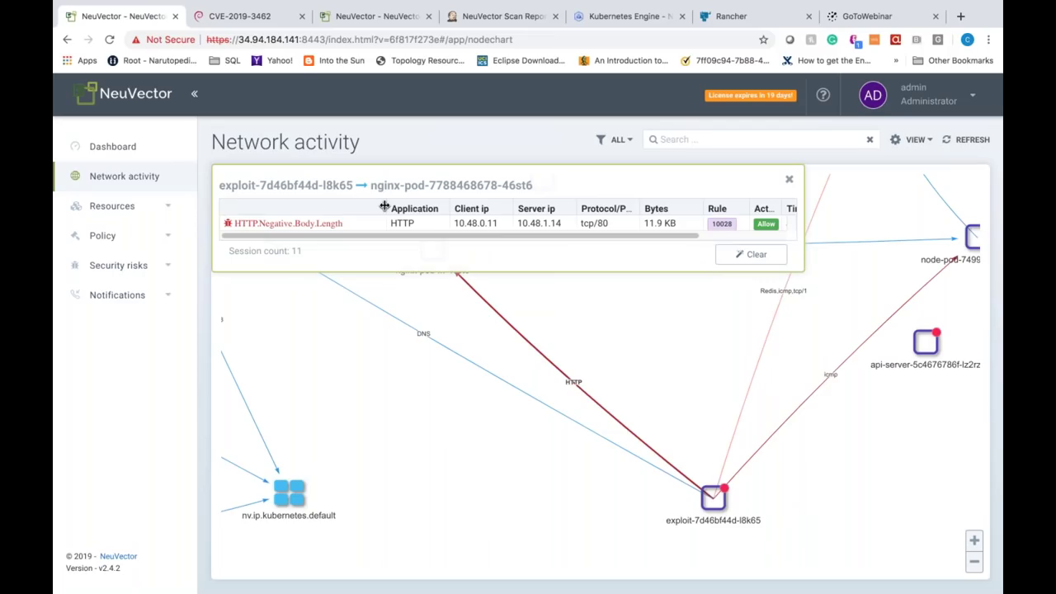
left_click(789, 181)
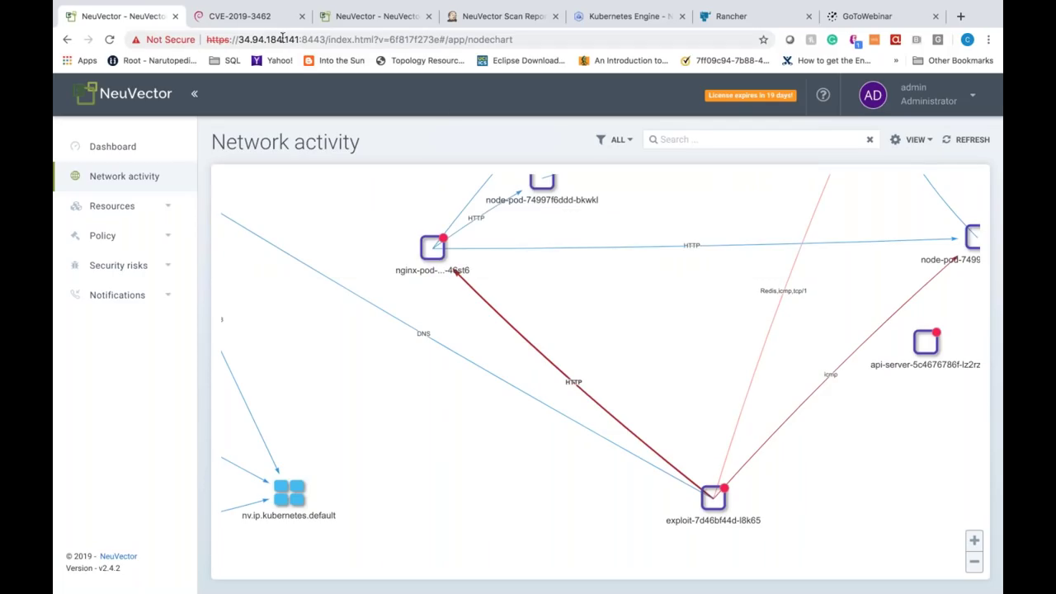
Step: Switch to the third browser tab and sign in with the username and password
left_click(351, 17)
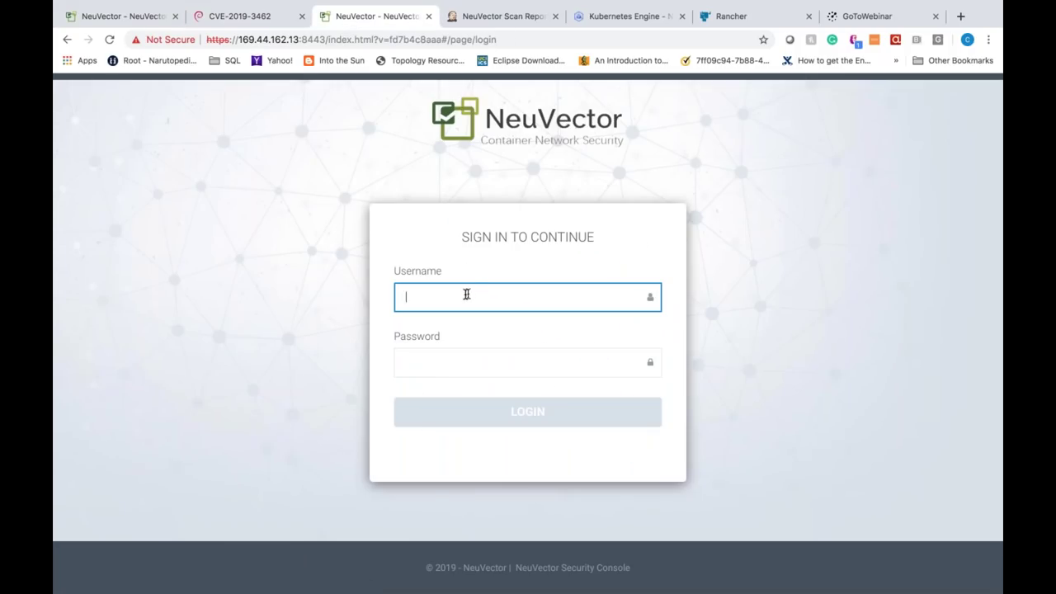
type("admin")
key("Tab")
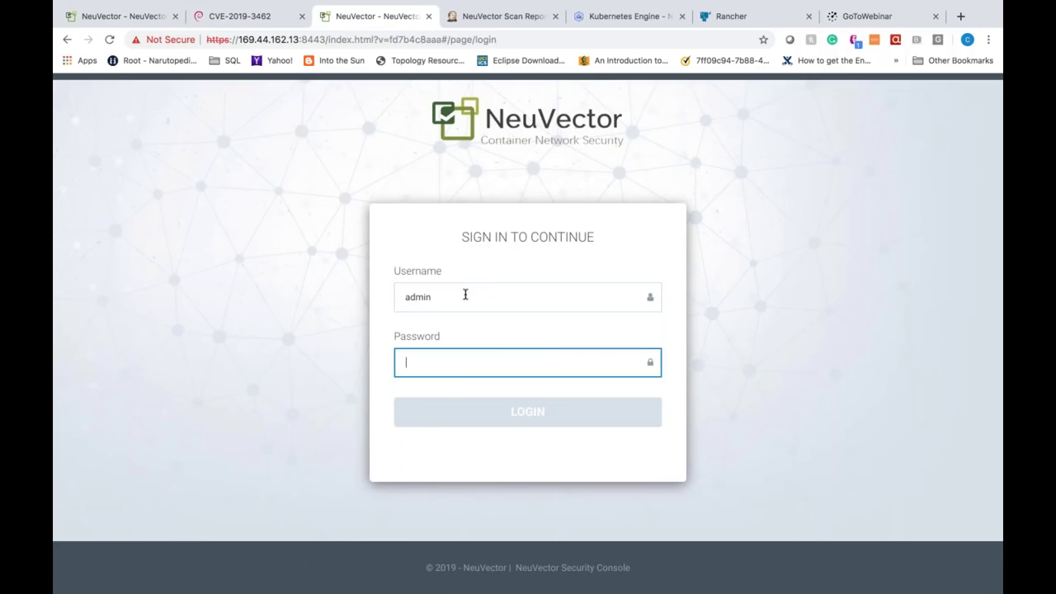
type("admin")
key("Return")
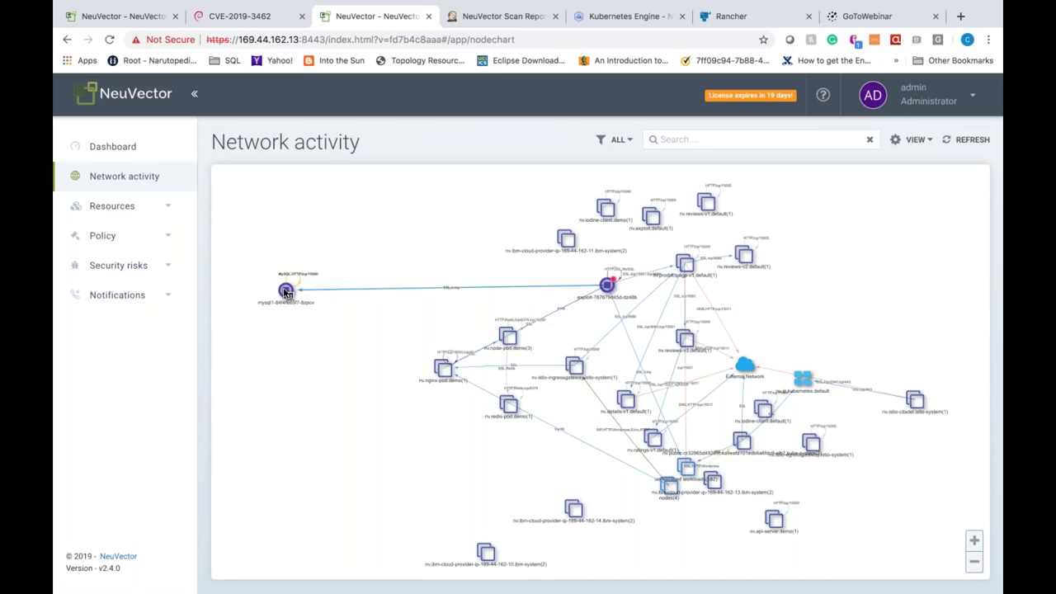
Step: Drag the mysql node below istio-proxy, zoom the graph, and expand Policy in the sidebar
left_click_drag(286, 292, 316, 389)
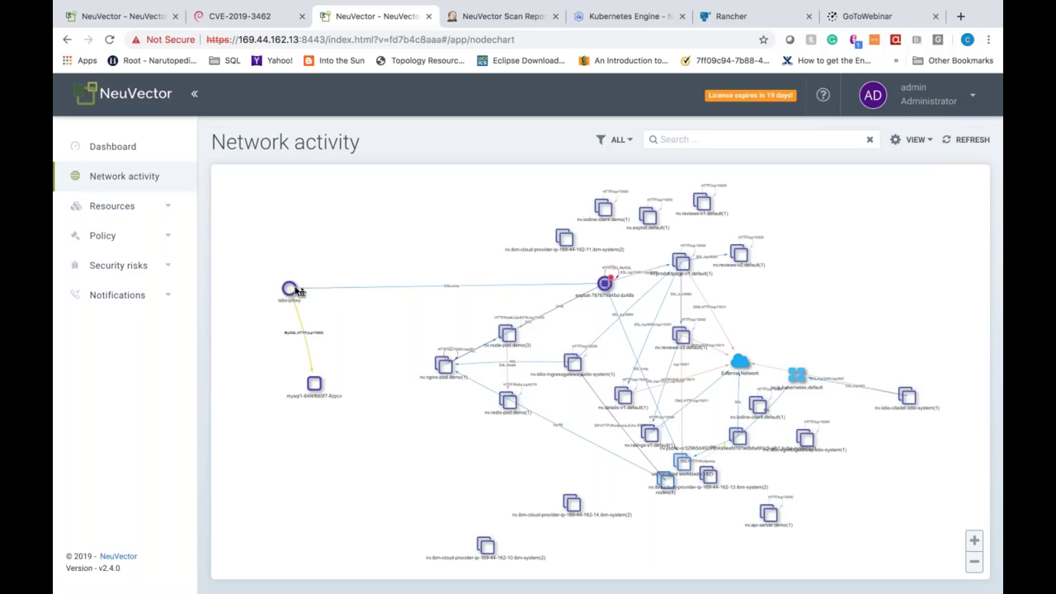
scroll(363, 306, "up", 1)
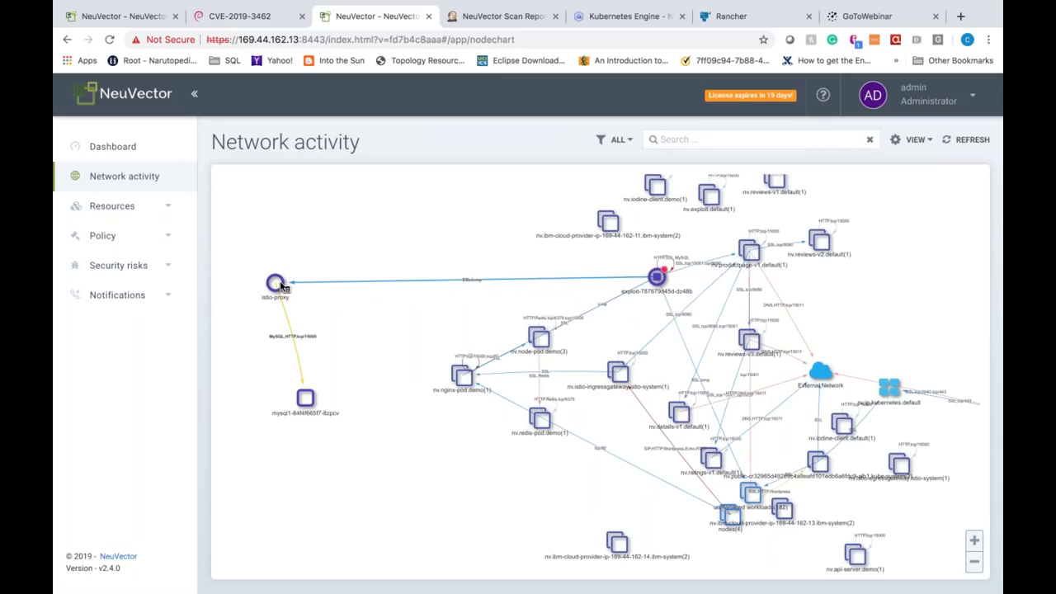
left_click(155, 241)
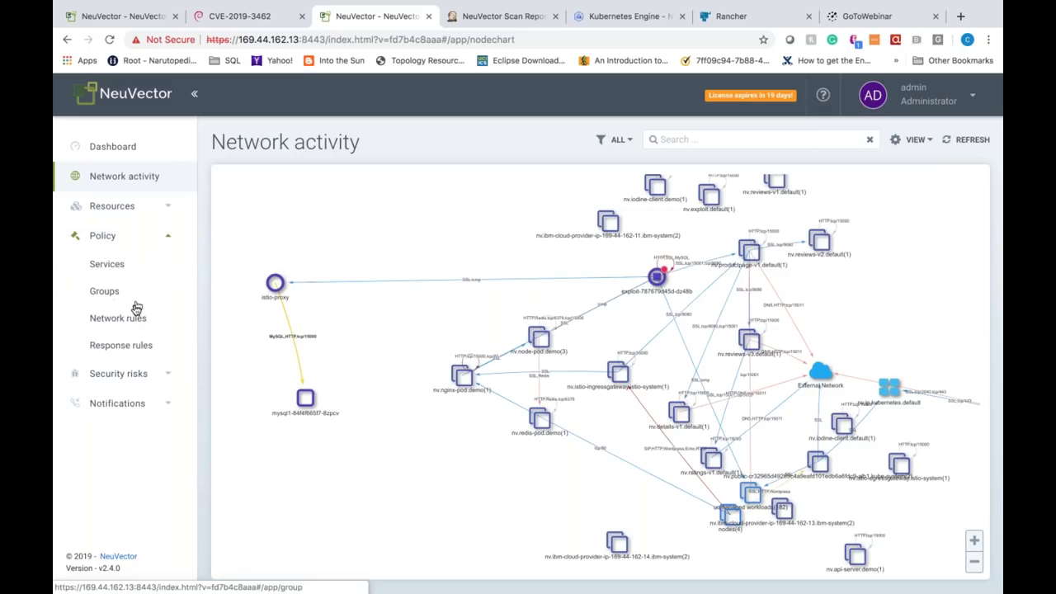
Step: Look over the eight response rules, open and cancel rule 1's editor, then expand Policy on the first console
left_click(120, 349)
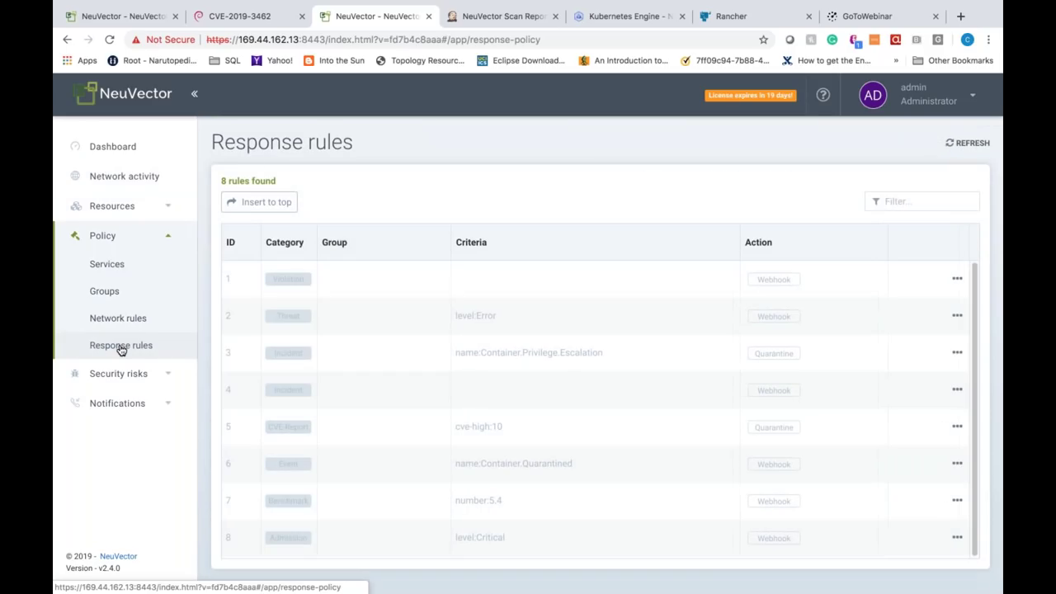
mouse_move(377, 330)
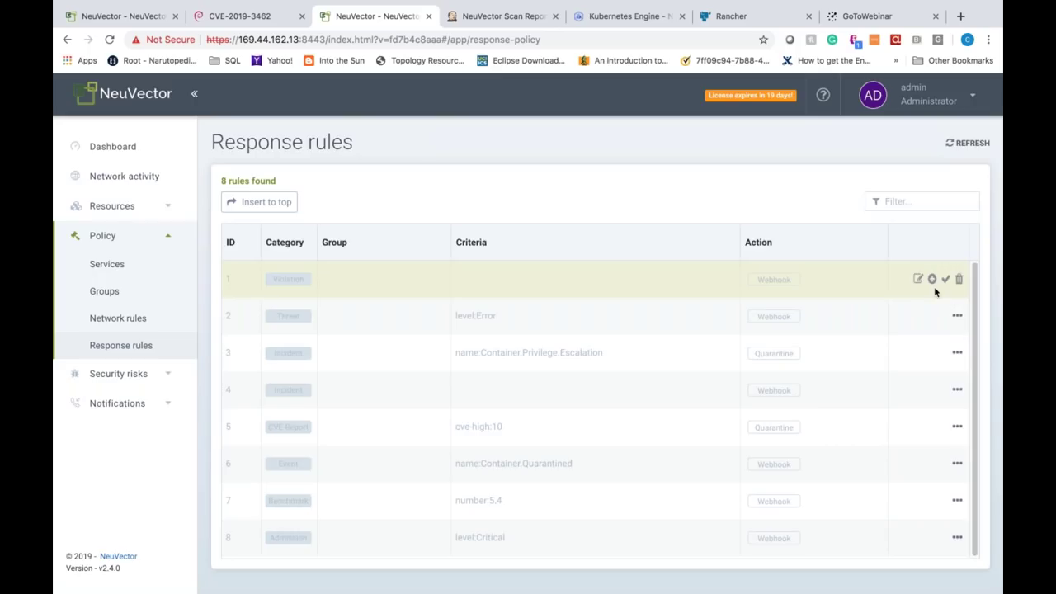
left_click(946, 279)
key("Escape")
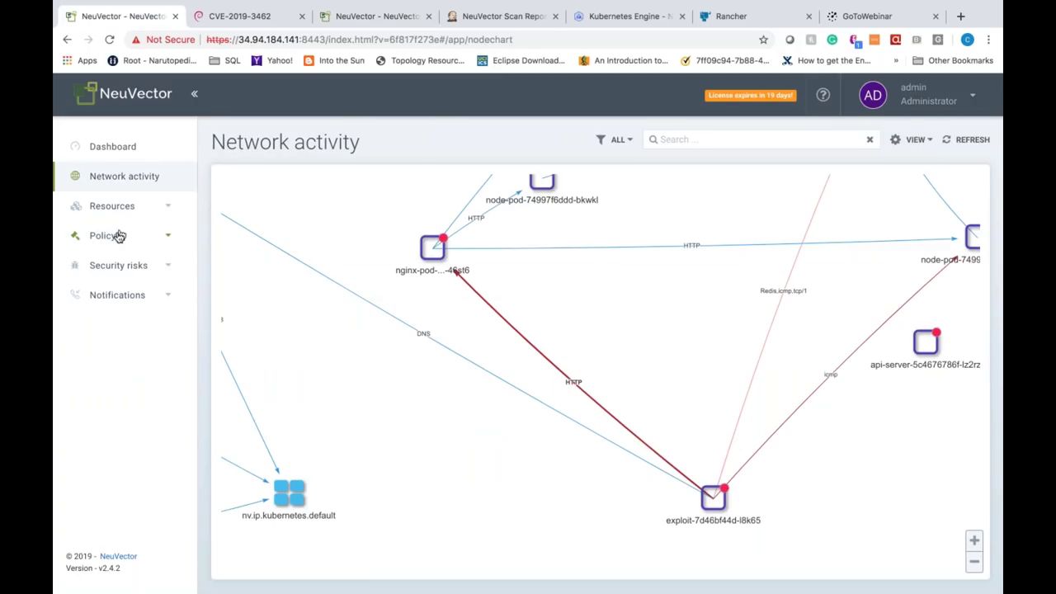
left_click(116, 236)
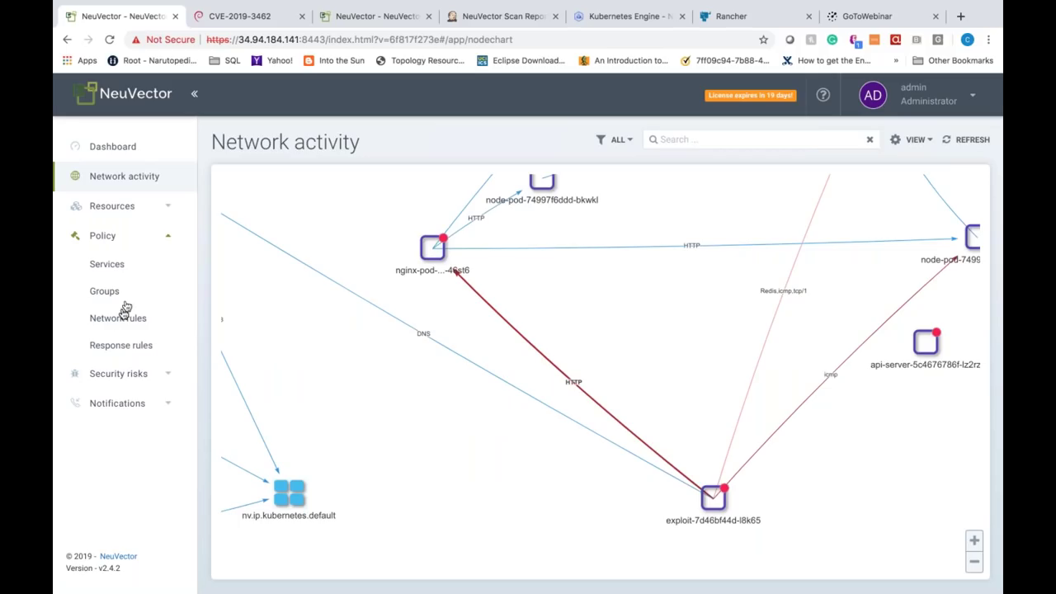
Step: Retry Response rules several times, then reload the stalled first console page
left_click(117, 347)
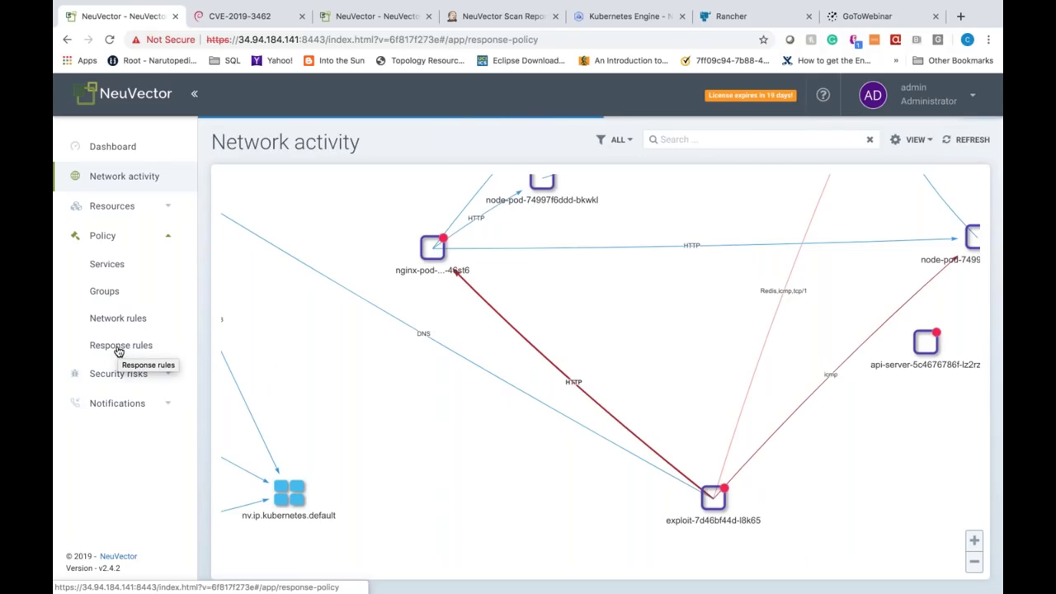
left_click(119, 352)
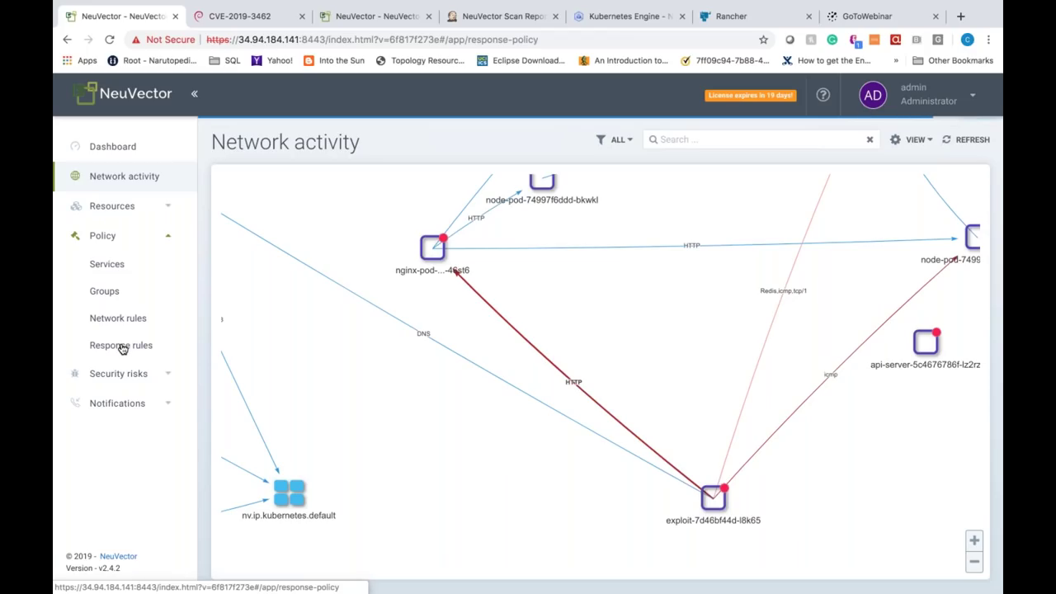
left_click(122, 349)
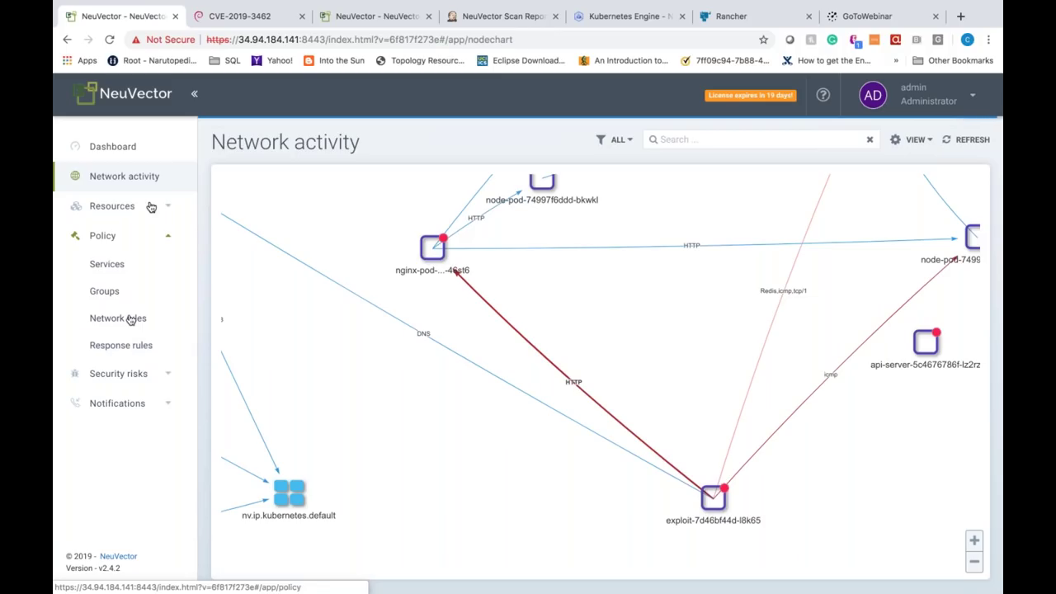
left_click(110, 41)
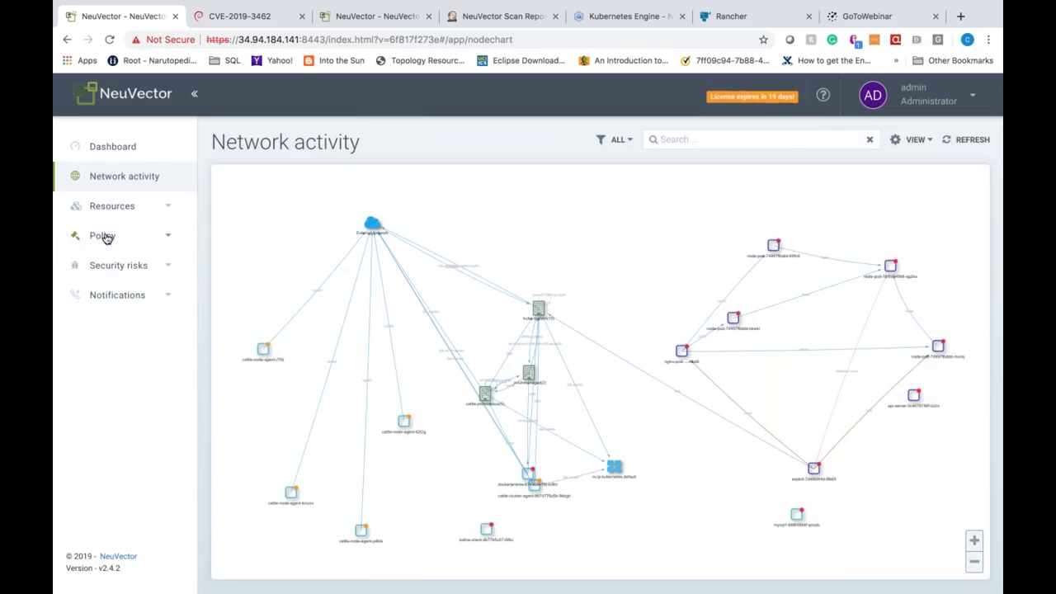
Step: Open Policy > Response rules and edit rule 10, the Container.Suspicious.Process quarantine rule
left_click(103, 236)
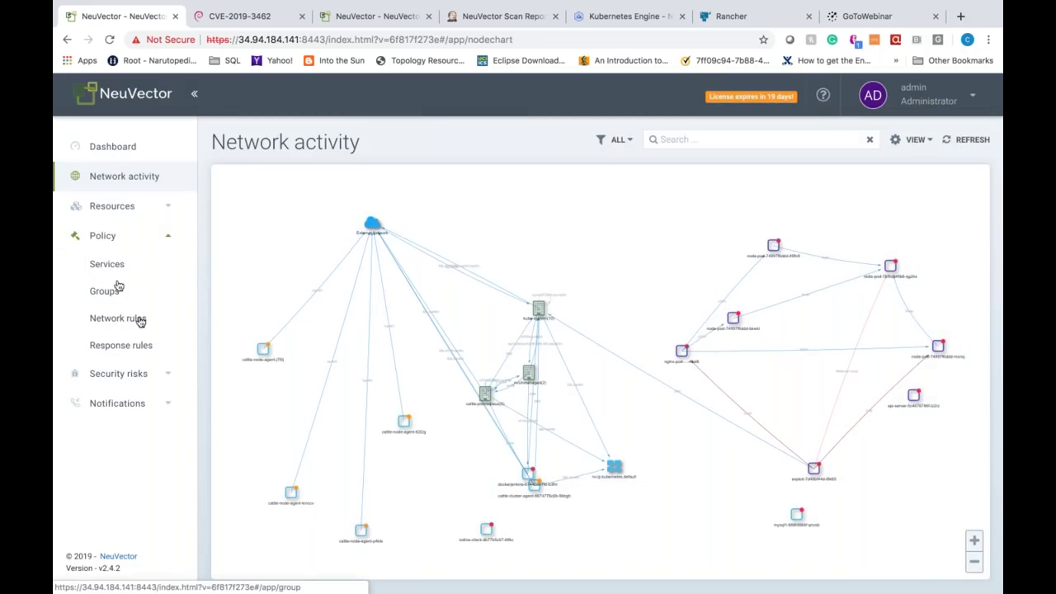
left_click(123, 346)
left_click(907, 281)
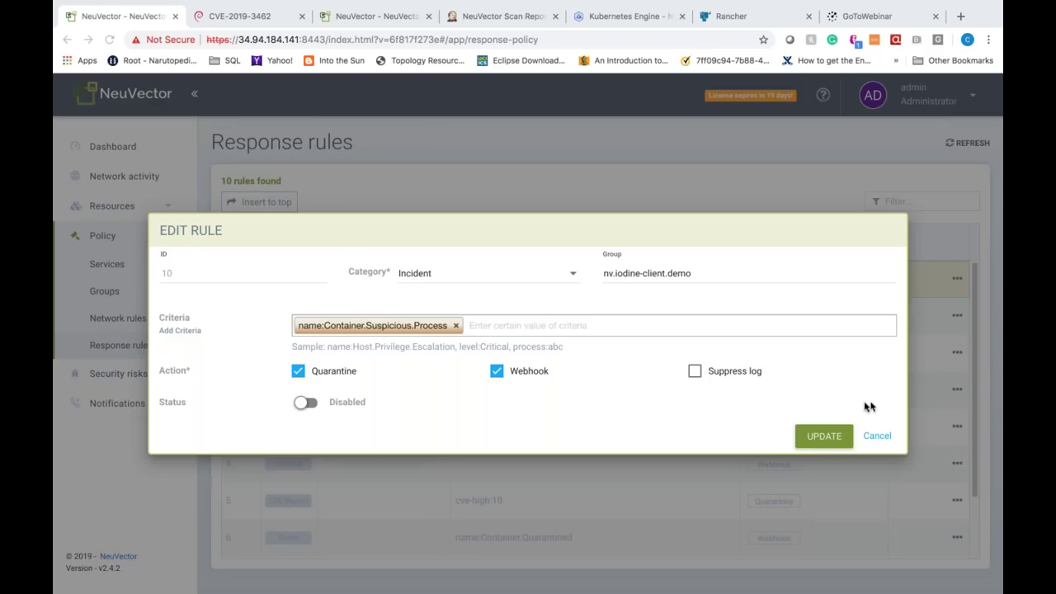
Step: Set rule 10's status to Enabled, save it with UPDATE, and return to Network activity
left_click(305, 403)
left_click(825, 436)
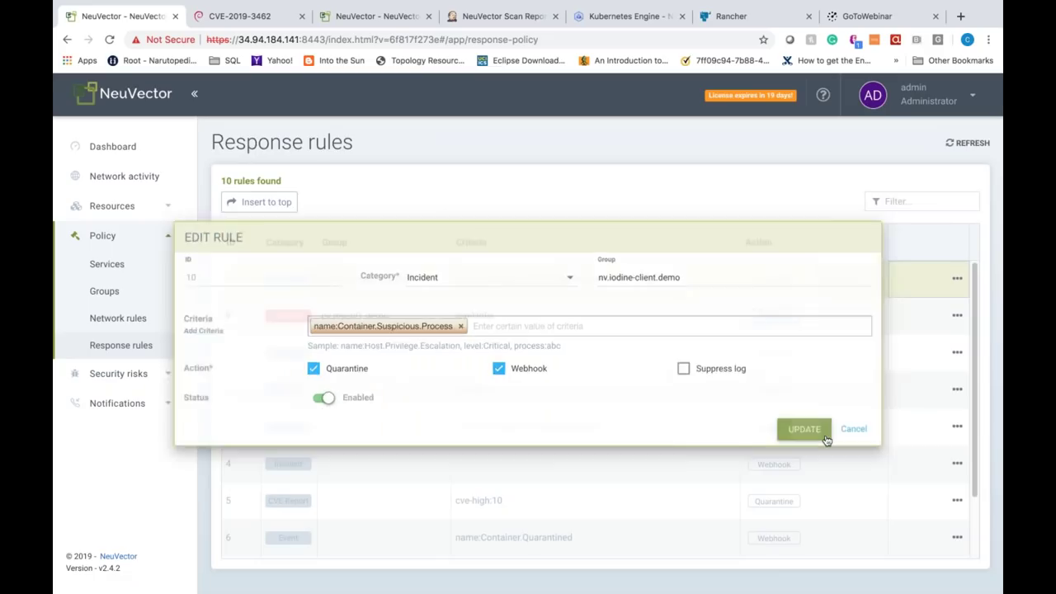
left_click(137, 177)
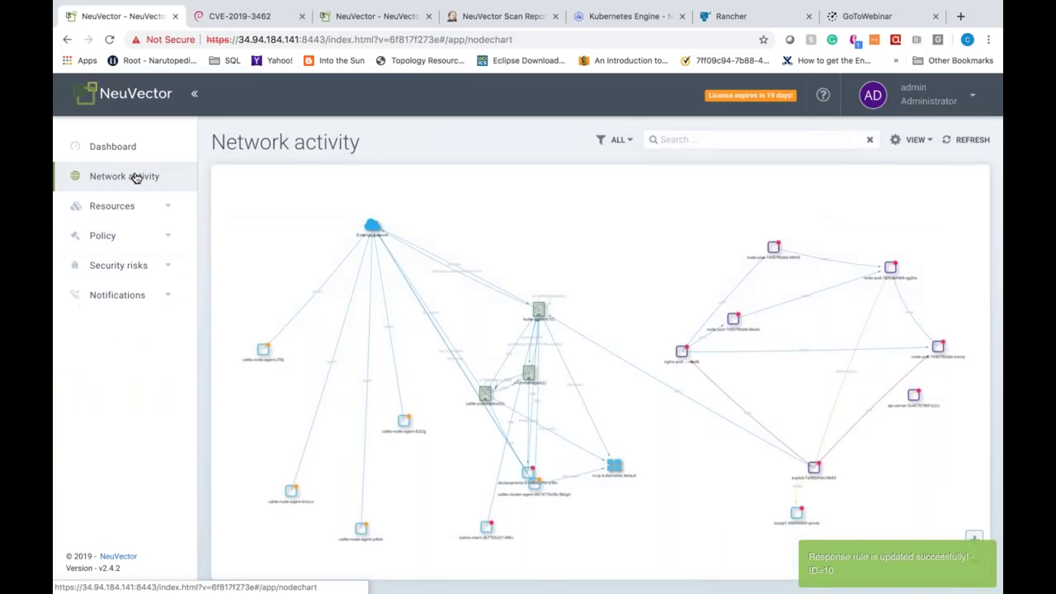
left_click(970, 140)
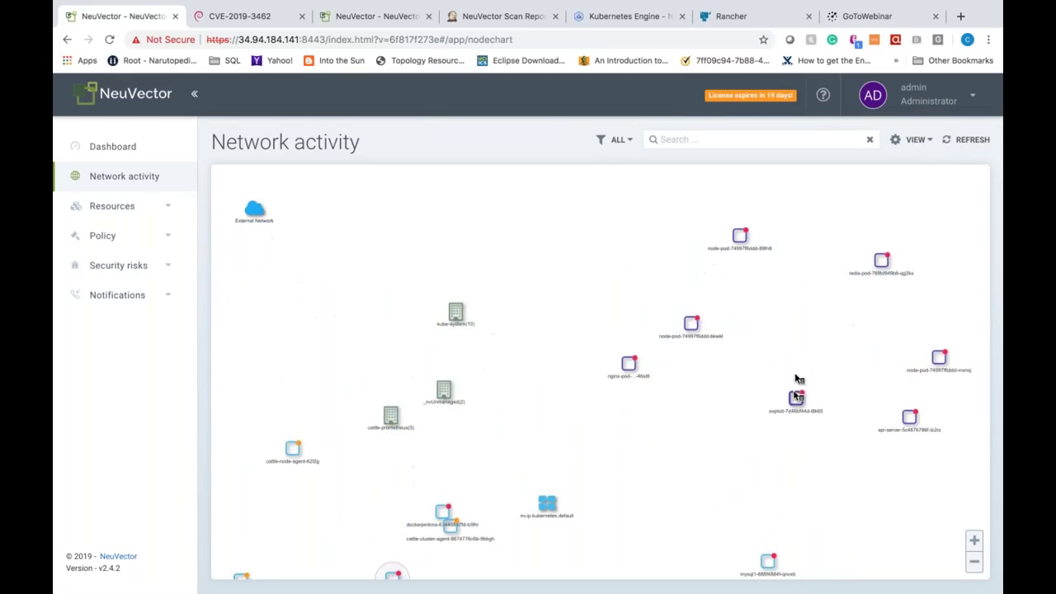
left_click_drag(711, 468, 655, 451)
scroll(788, 486, "up", 1)
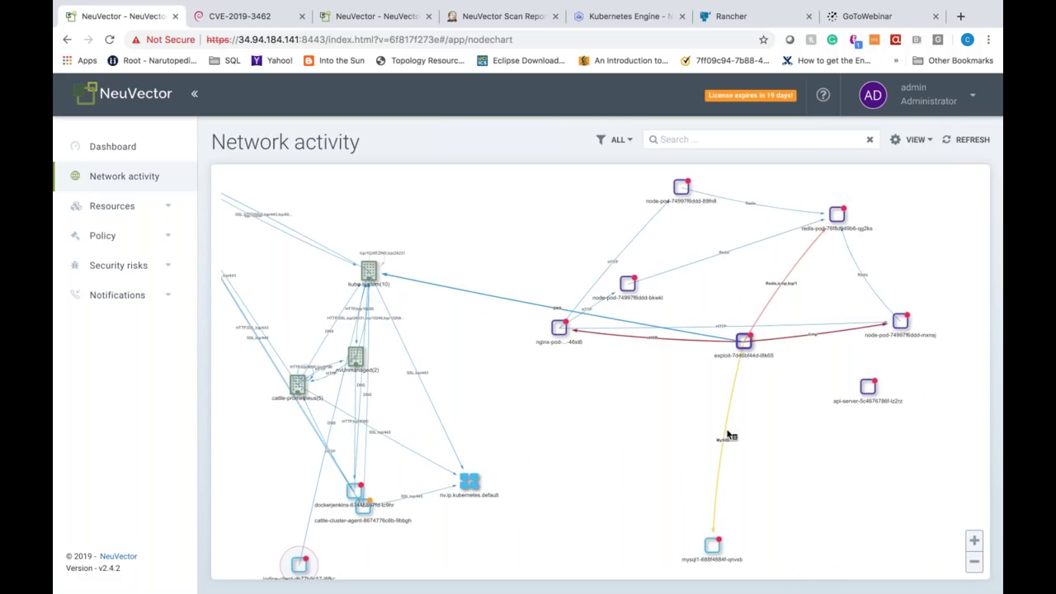
right_click(744, 343)
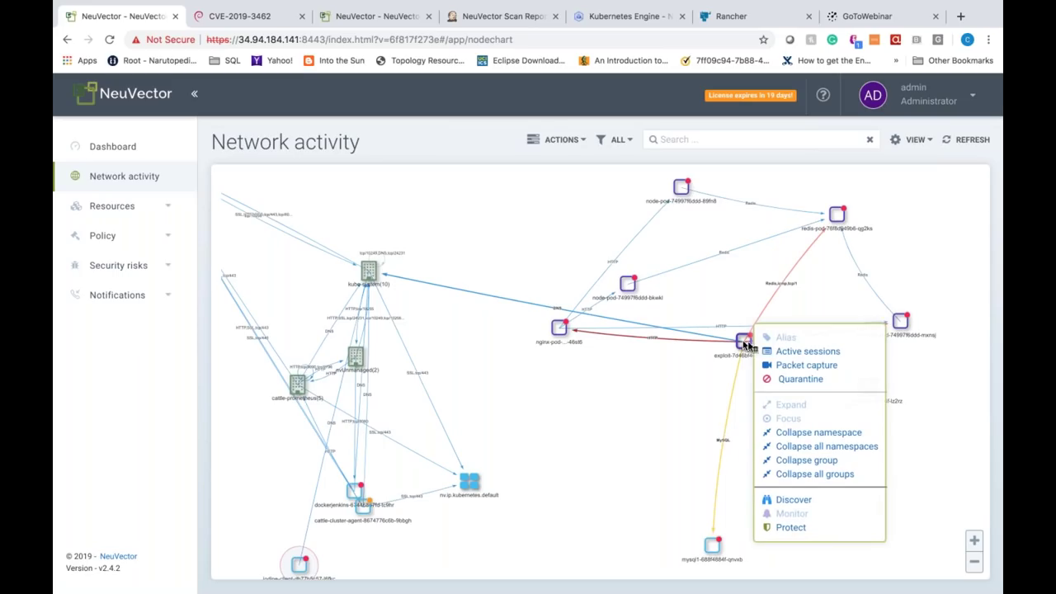
left_click(793, 368)
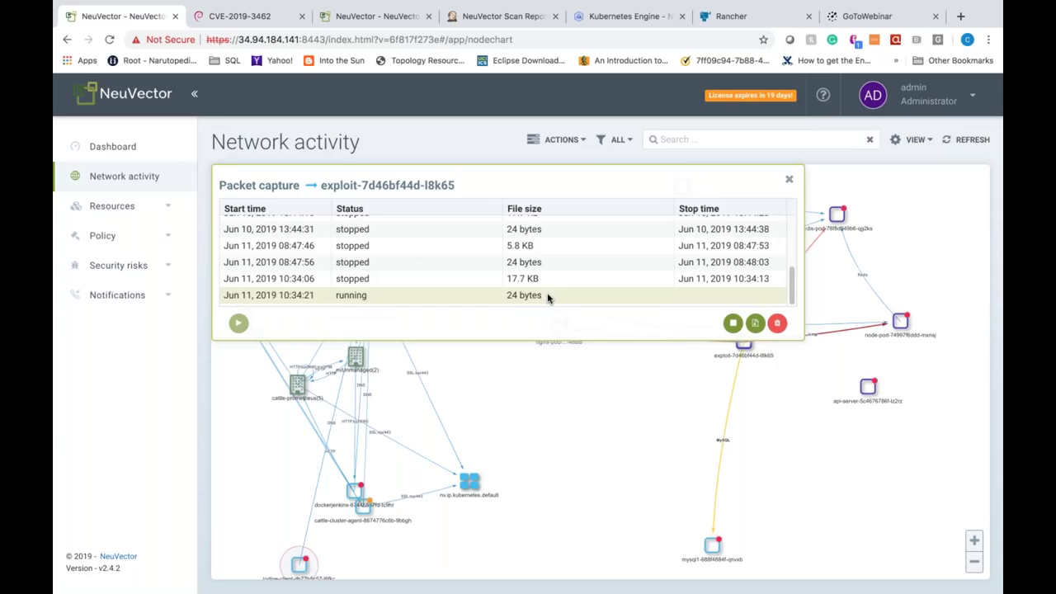
left_click(787, 181)
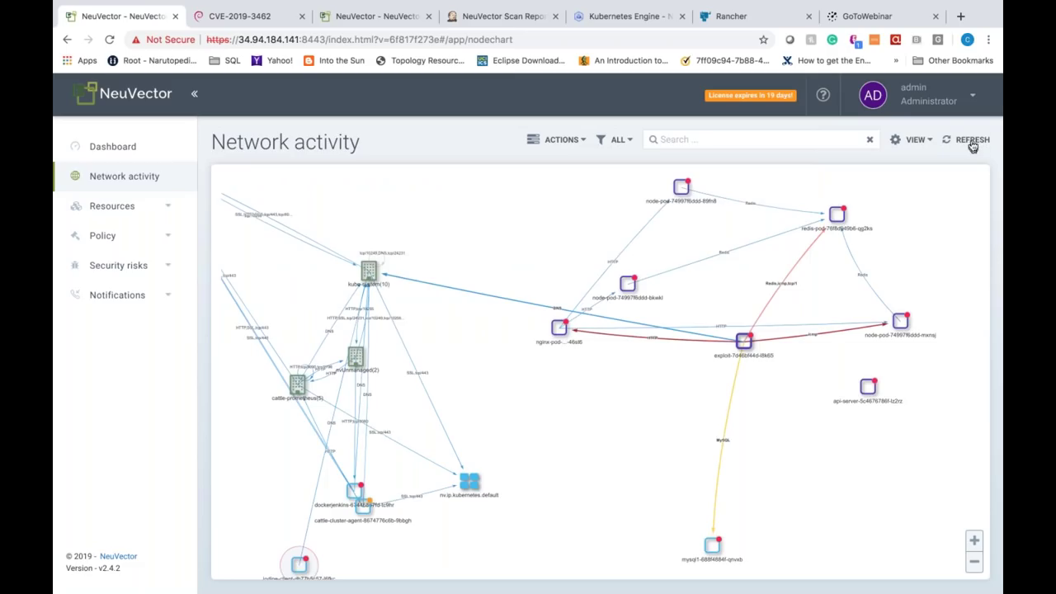
left_click(972, 140)
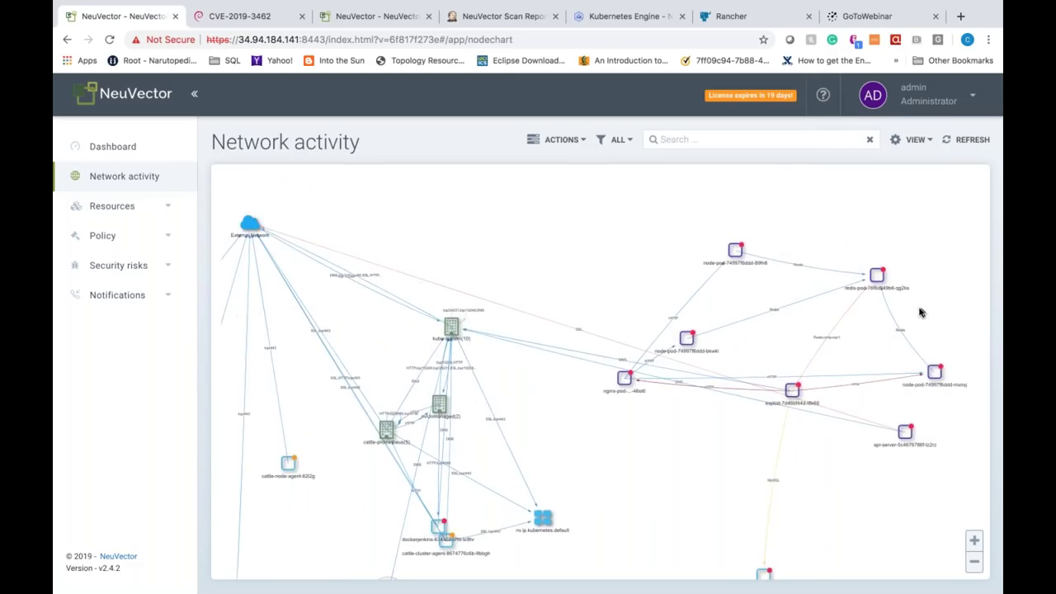
Step: Quarantine the mysql1-688f4884f-qnvxb container from the mysql node's menu and confirm with OK
right_click(620, 481)
left_click(683, 306)
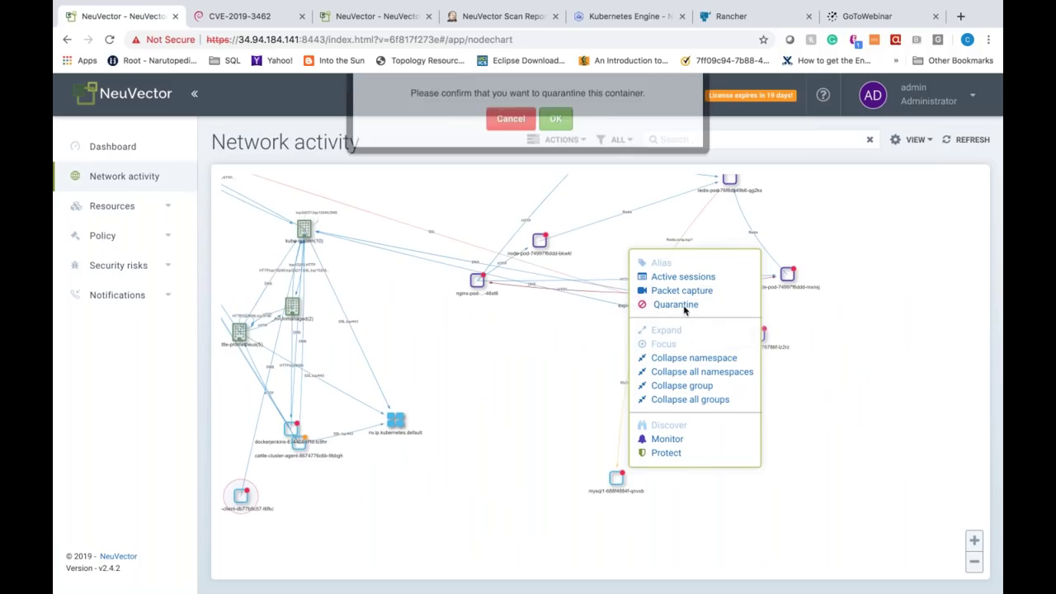
left_click(565, 165)
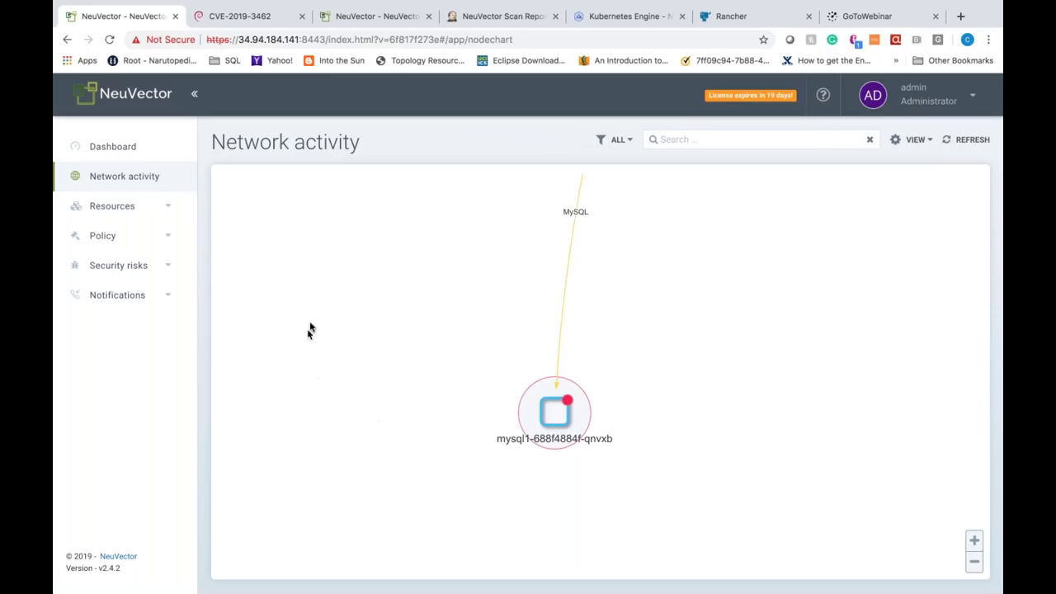
Step: Open the Dashboard showing risk score 64 (POOR) across 4 nodes and 43 pods
left_click(124, 148)
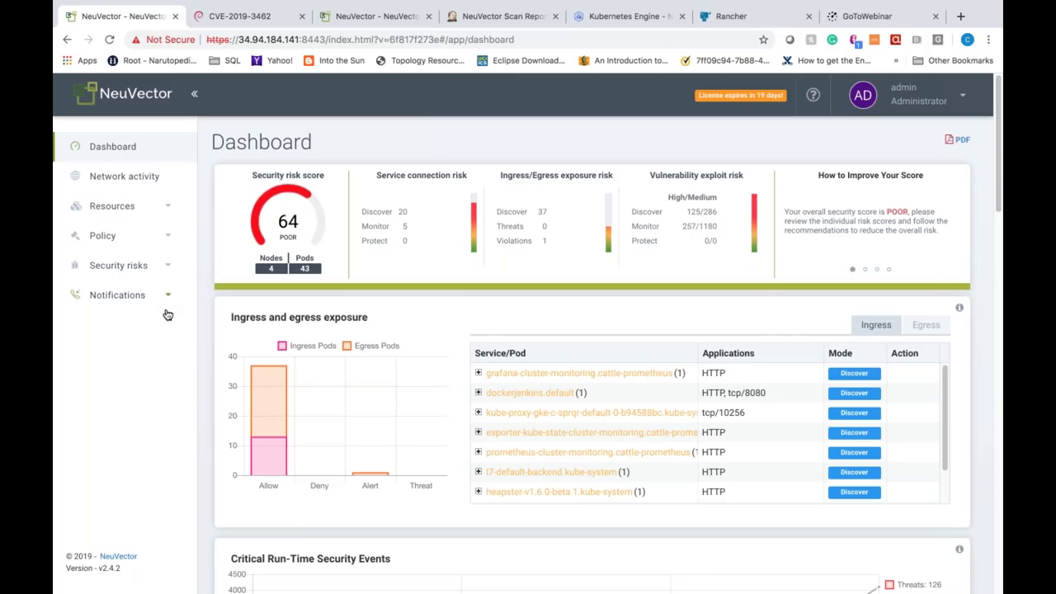
Step: Filter the Security events list by 'ping', narrowing it to 38 of 8233 events
left_click(142, 297)
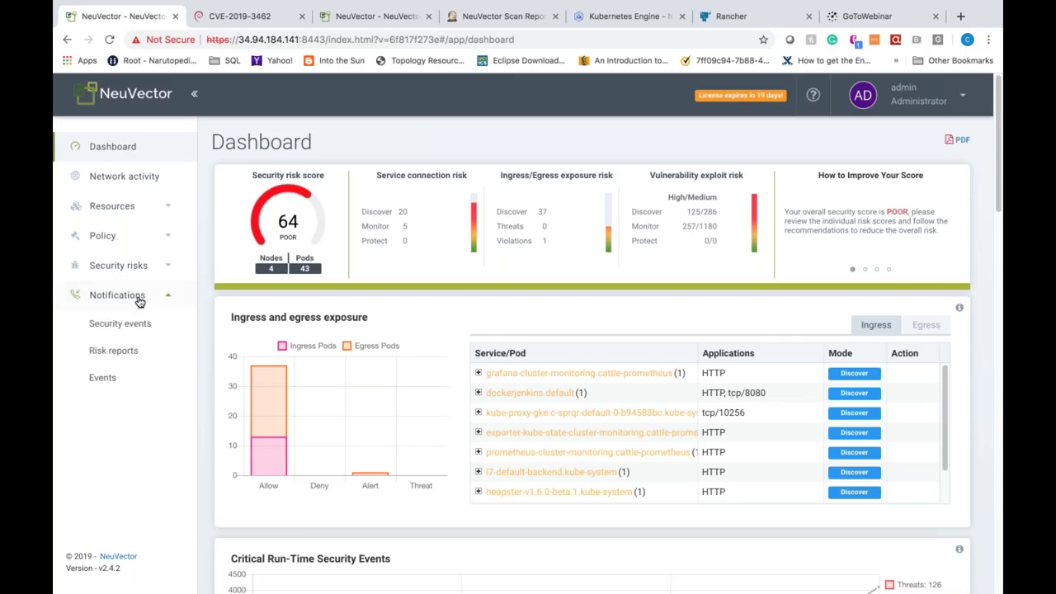
left_click(147, 326)
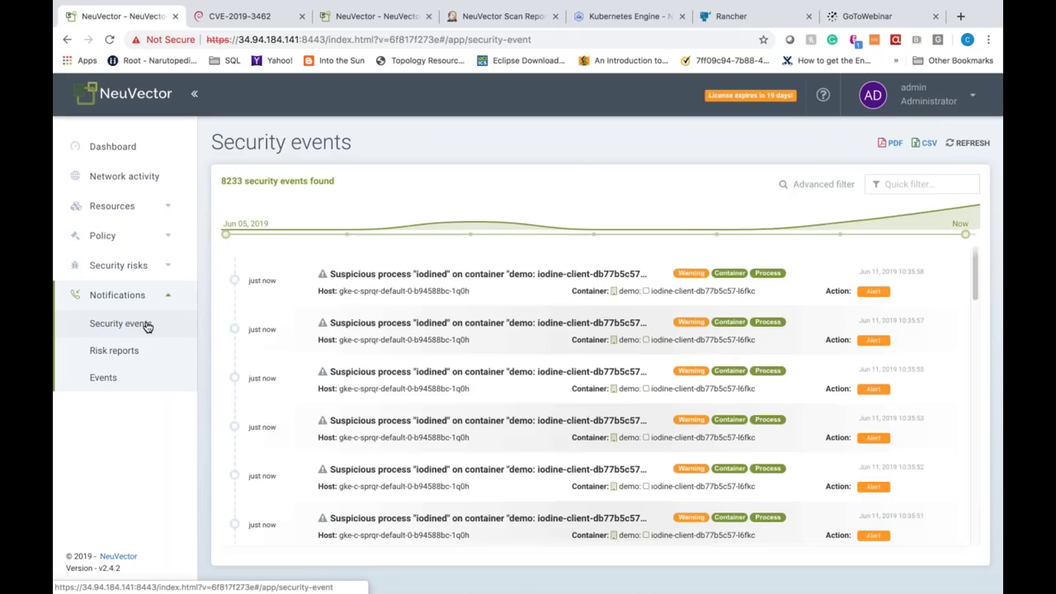
left_click(941, 180)
type("ping")
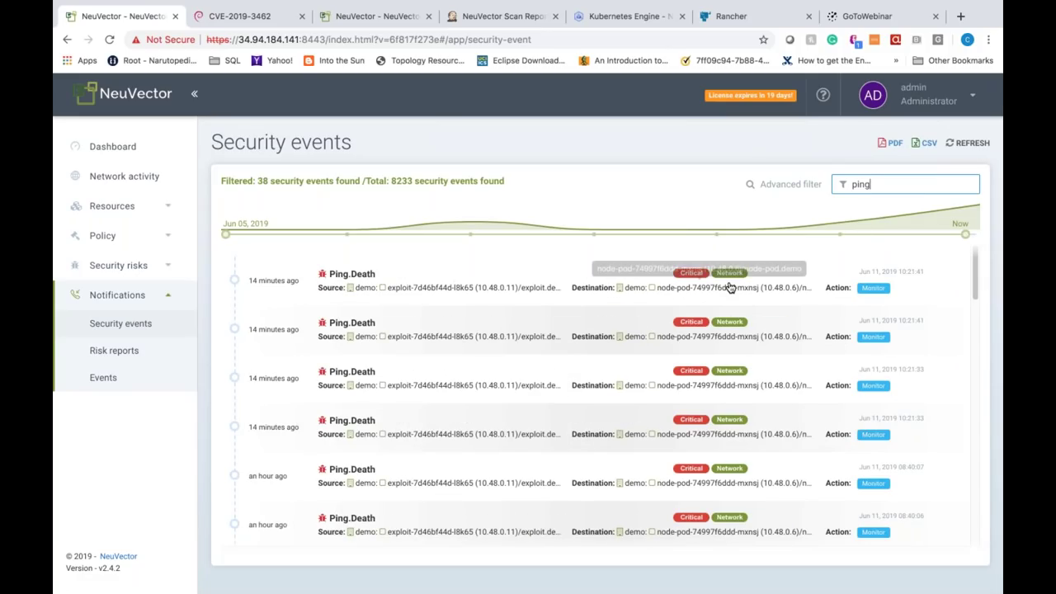
Step: Inspect the first Ping.Death event's details and its captured 40000-byte ICMP packet
left_click(730, 287)
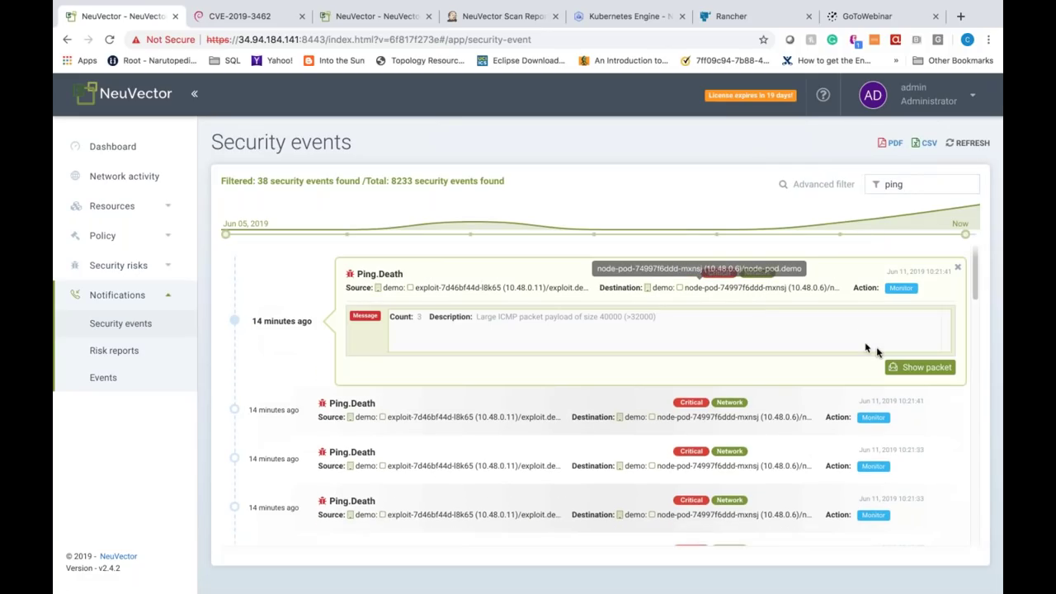
left_click(914, 376)
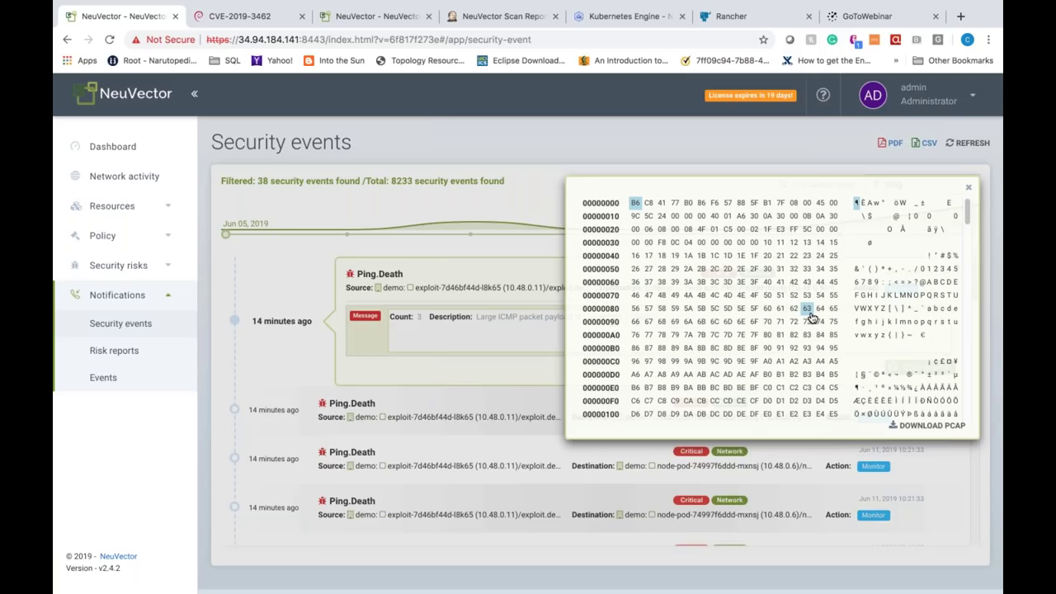
left_click(970, 189)
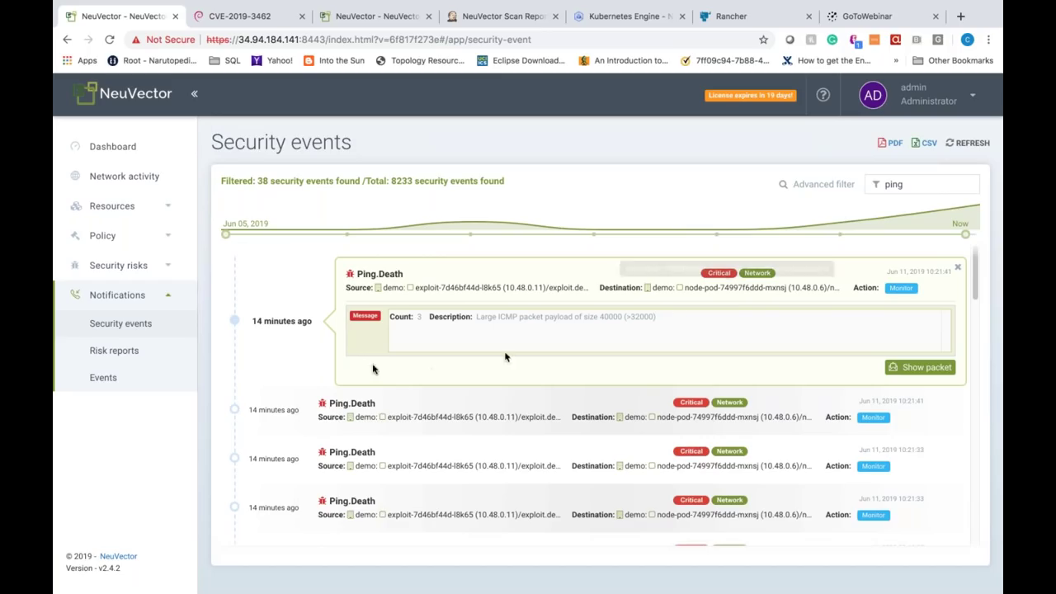
left_click(120, 352)
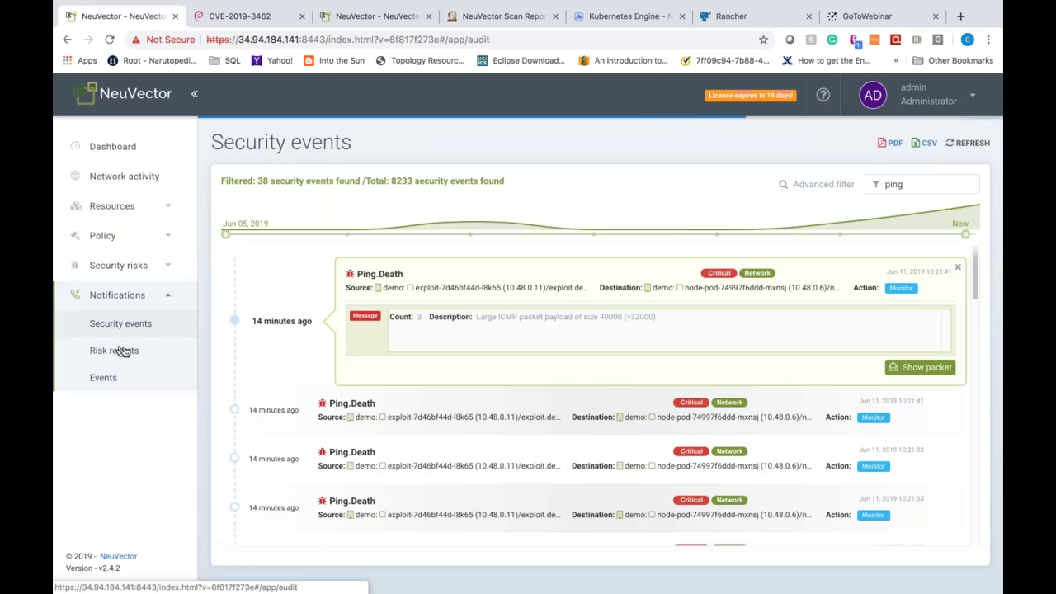
Step: Go from Risk reports to the Events log, topped by mysql1 and iodine-client Container.Quarantined entries
left_click(125, 354)
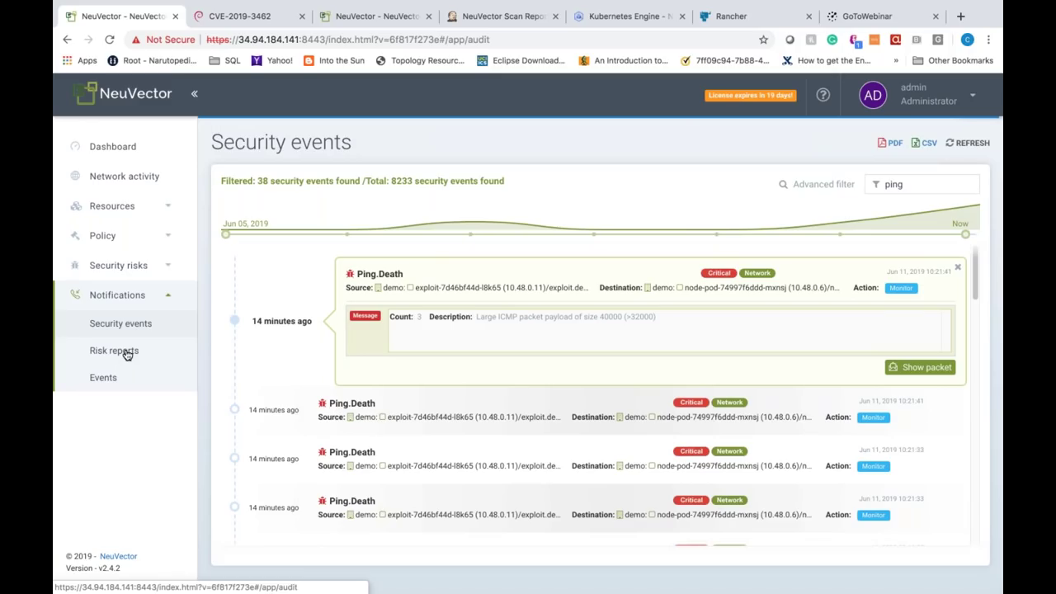
left_click(129, 354)
left_click(104, 377)
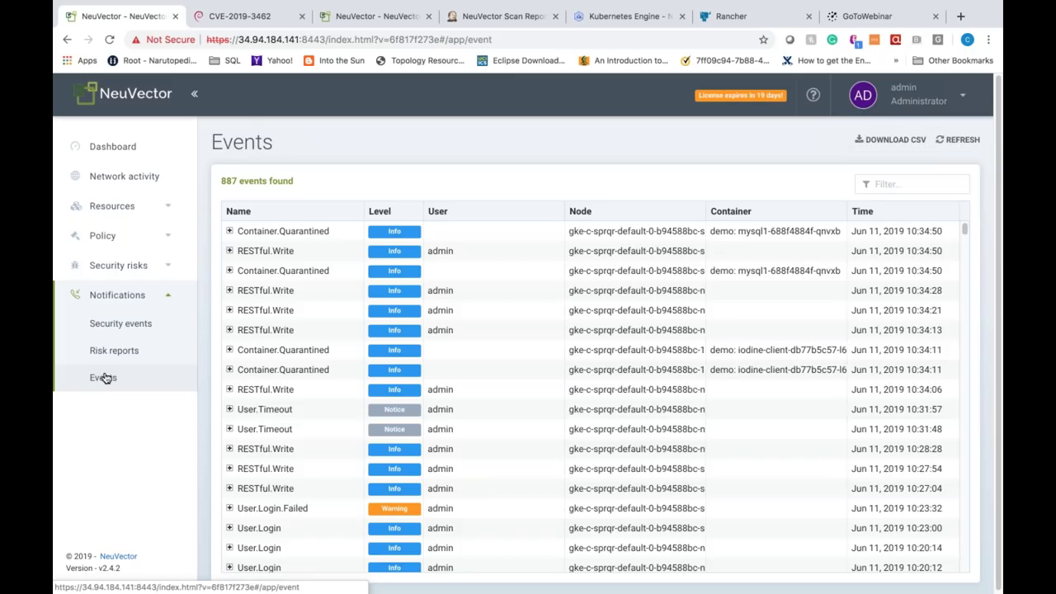
Step: Review the 8233 security events, then open the Registry scan page under Security risks
left_click(130, 331)
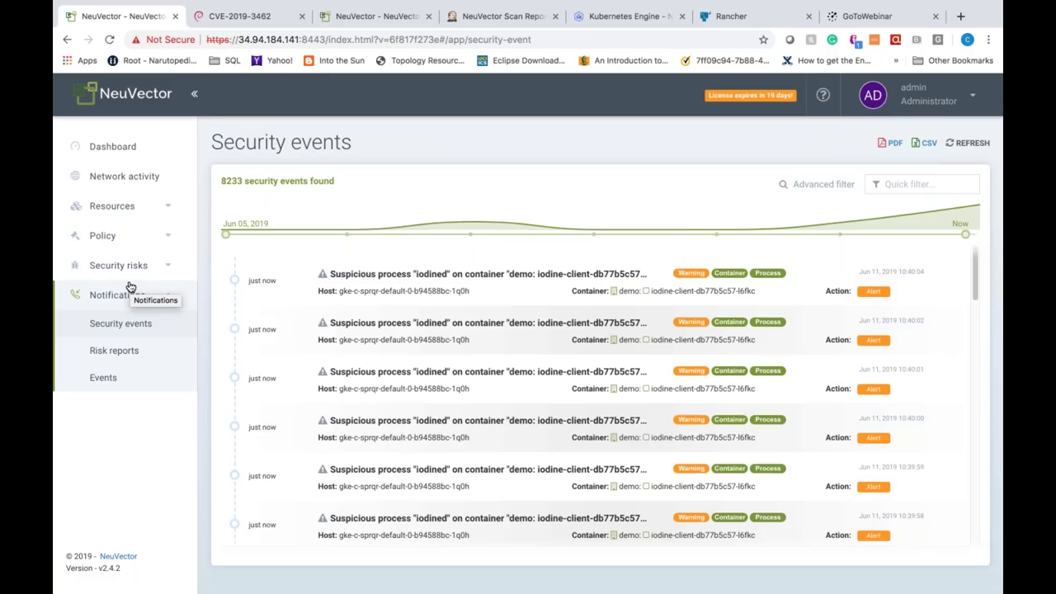
left_click(129, 265)
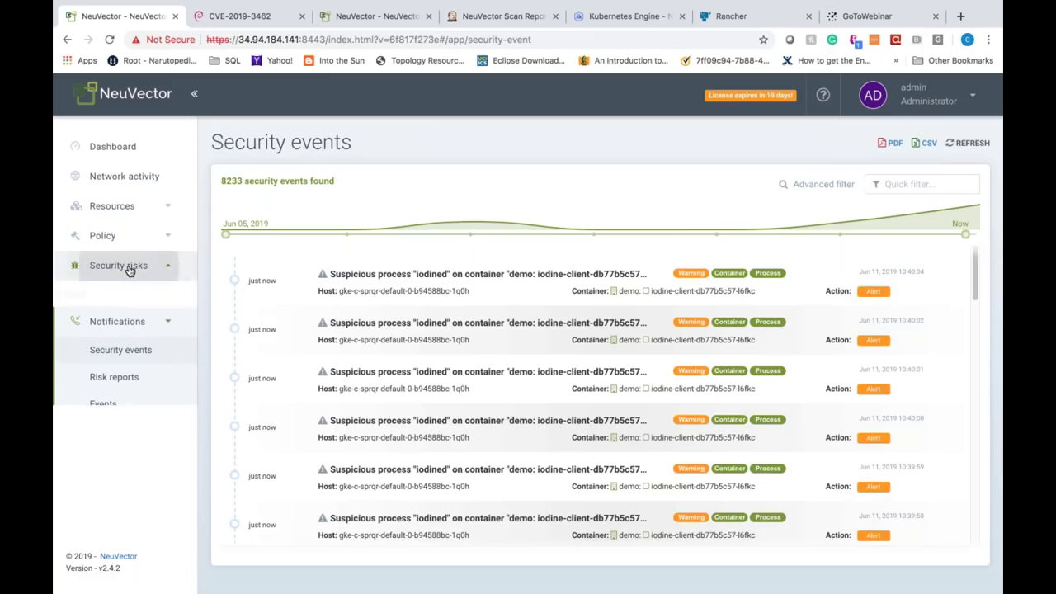
left_click(131, 301)
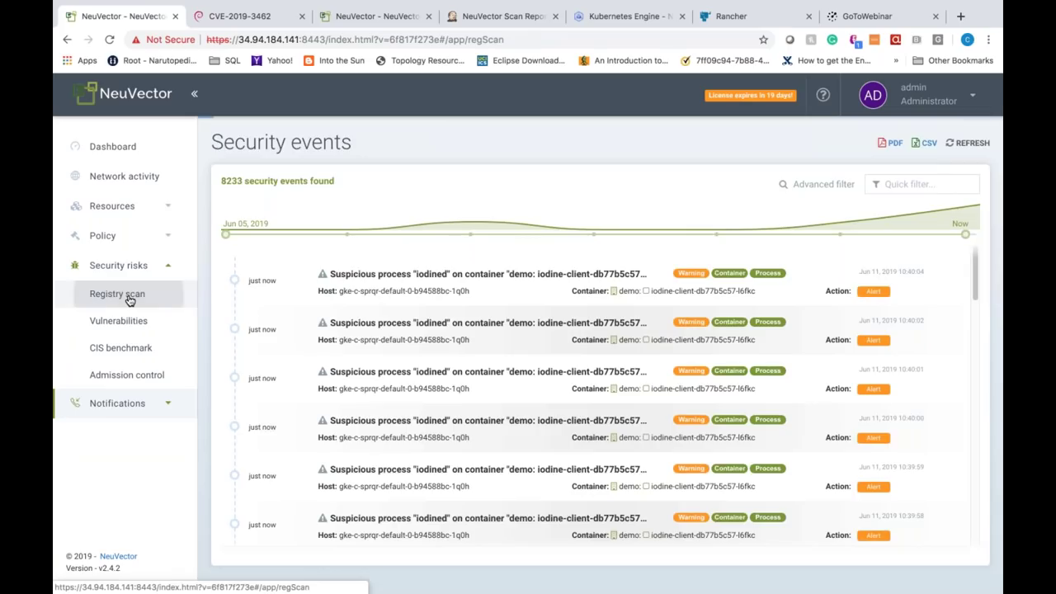
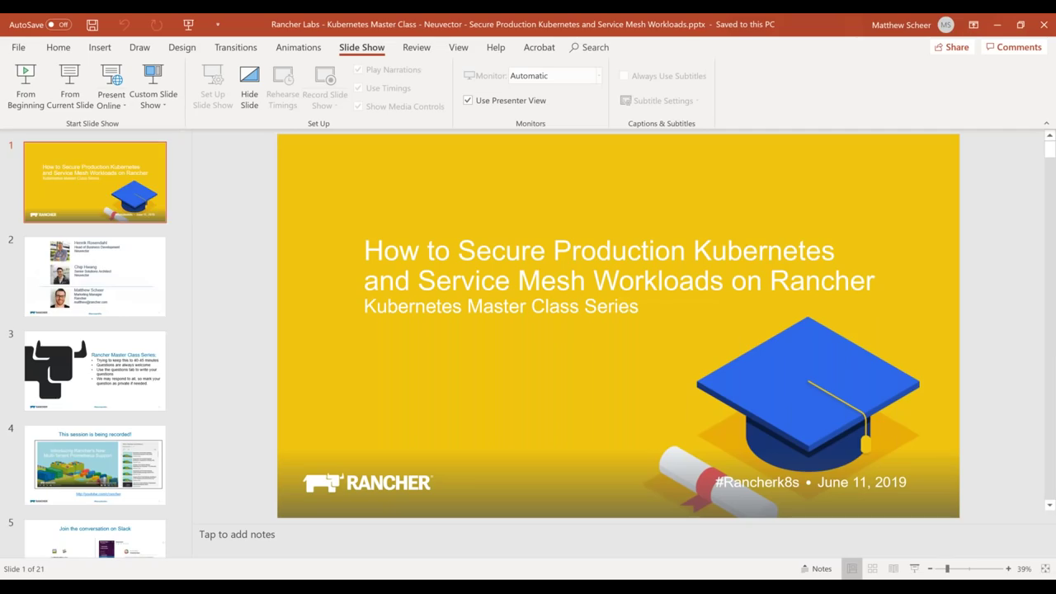
Step: Jump to slide 21, the closing 'Thank you' slide, and present it full-screen from there
scroll(138, 404, "down", 10)
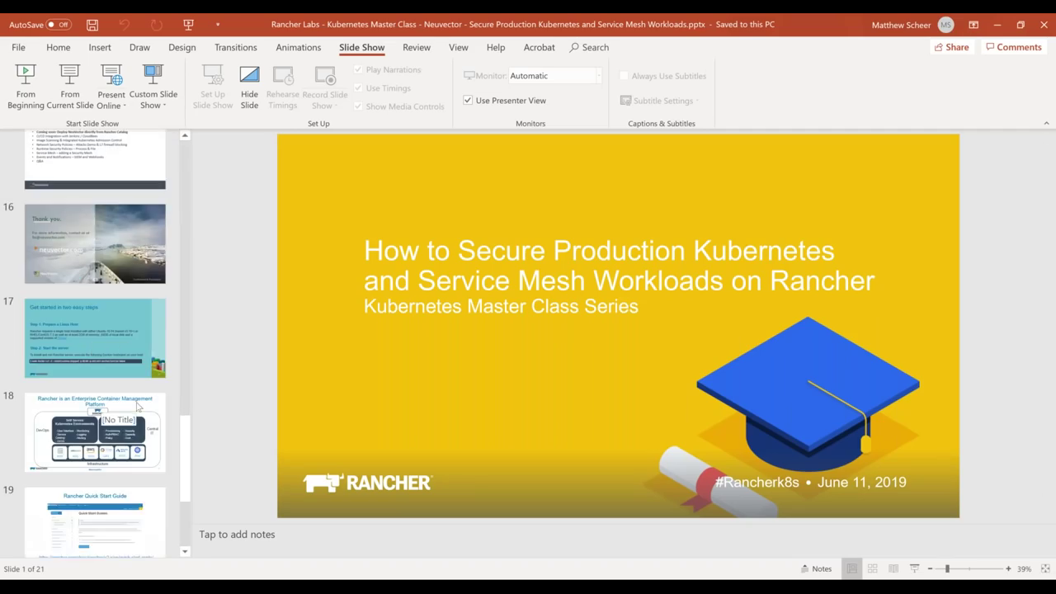
key("End")
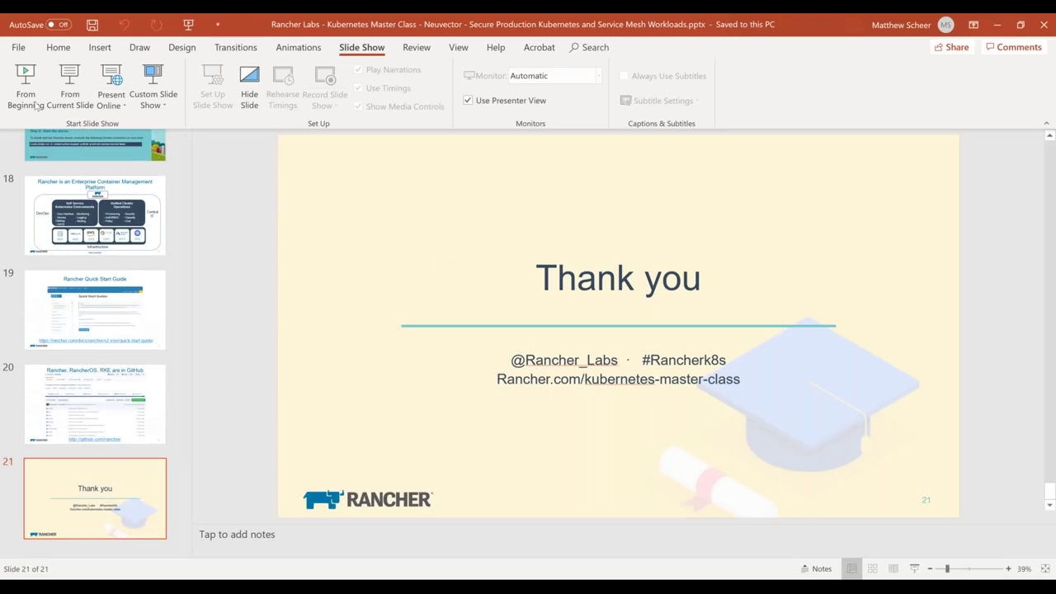
left_click(69, 92)
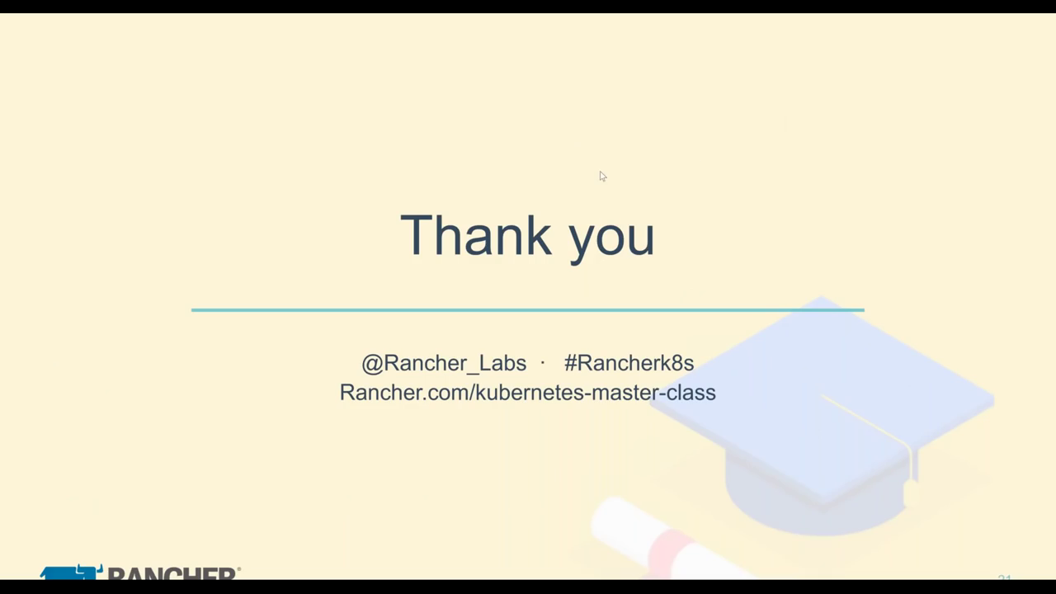